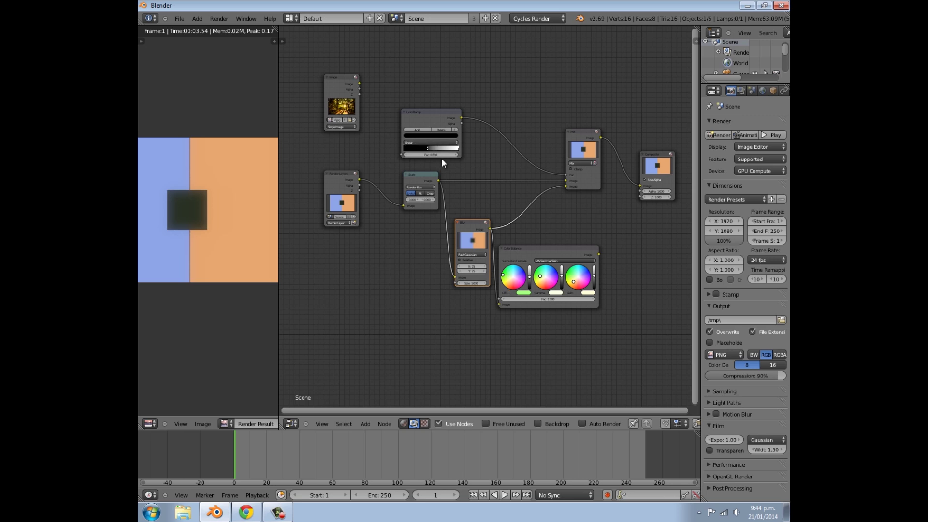
# Choose Cycles Render as the render engine and turn the render result area into a widened 3D View.
pyautogui.click(527, 18)
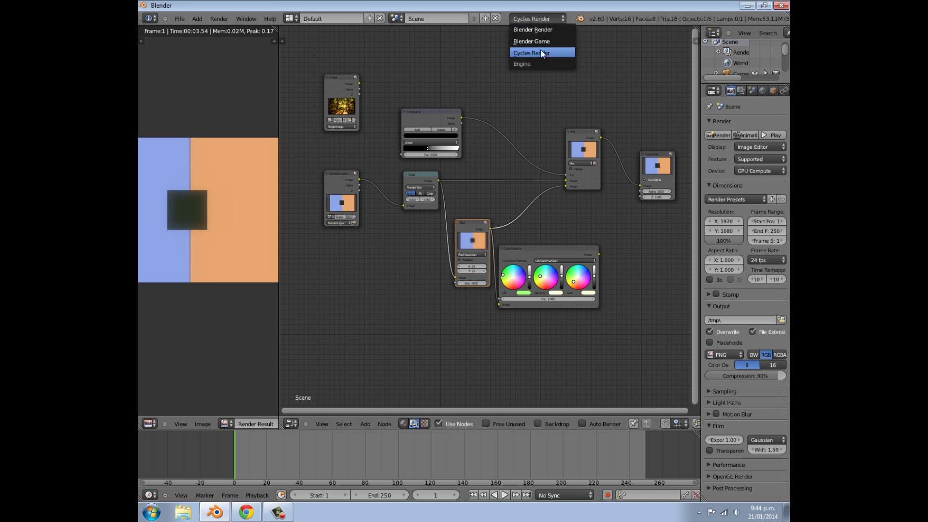
pyautogui.click(529, 53)
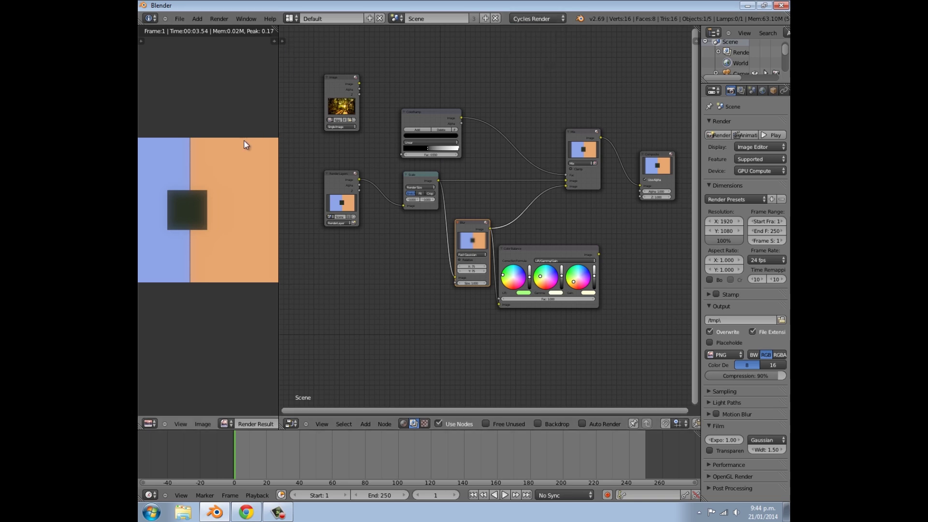
pyautogui.click(150, 424)
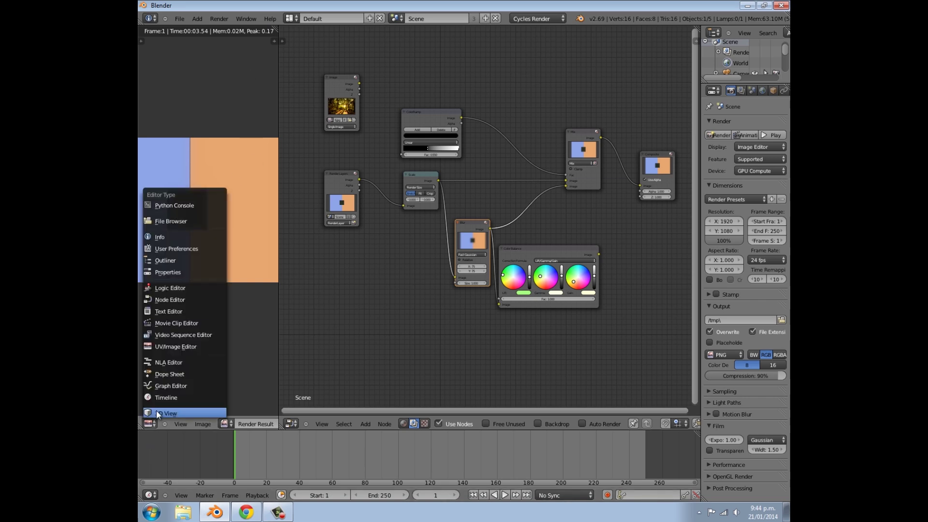
pyautogui.click(167, 414)
pyautogui.moveTo(276, 310); pyautogui.dragTo(479, 315)
pyautogui.moveTo(357, 321); pyautogui.dragTo(315, 165, button='middle')
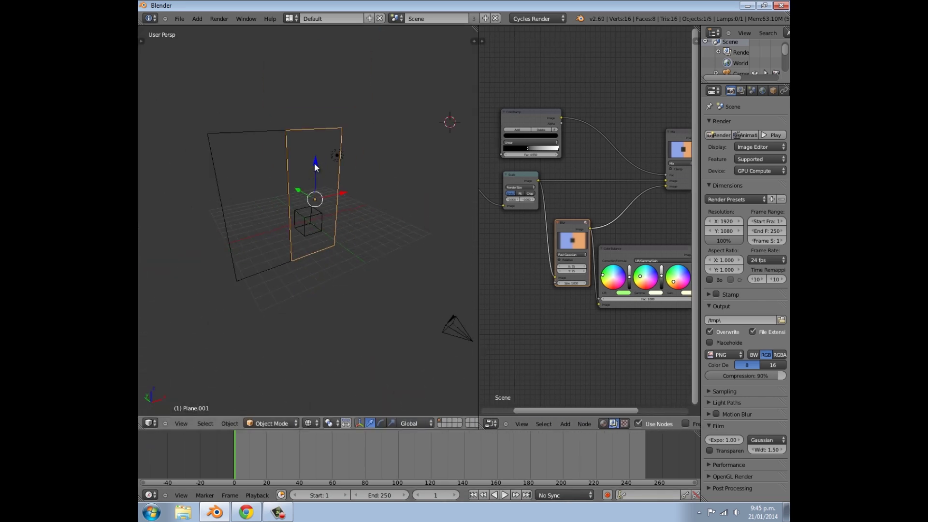
# Examine the materials of the two background planes and of the cube in front of them.
pyautogui.rightClick(270, 129)
pyautogui.rightClick(326, 129)
pyautogui.rightClick(260, 130)
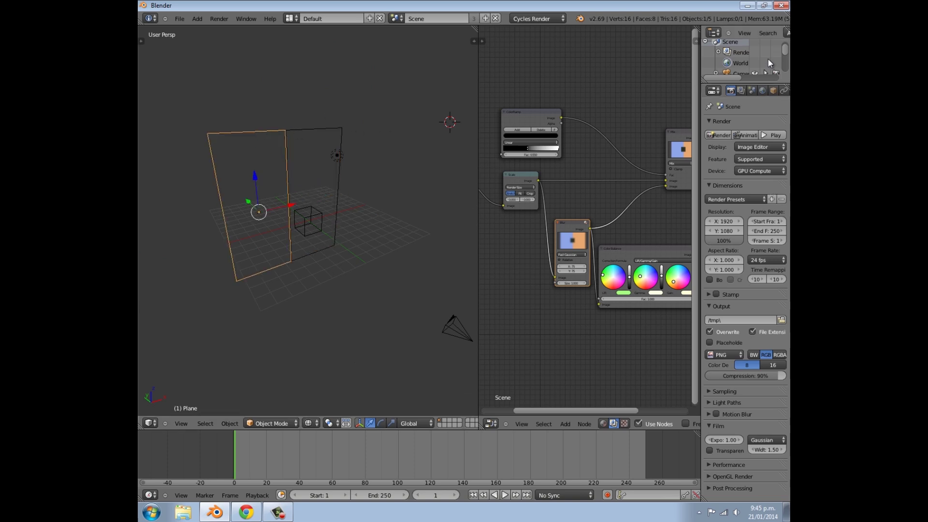
pyautogui.scroll(-3, 743, 92)
pyautogui.click(765, 91)
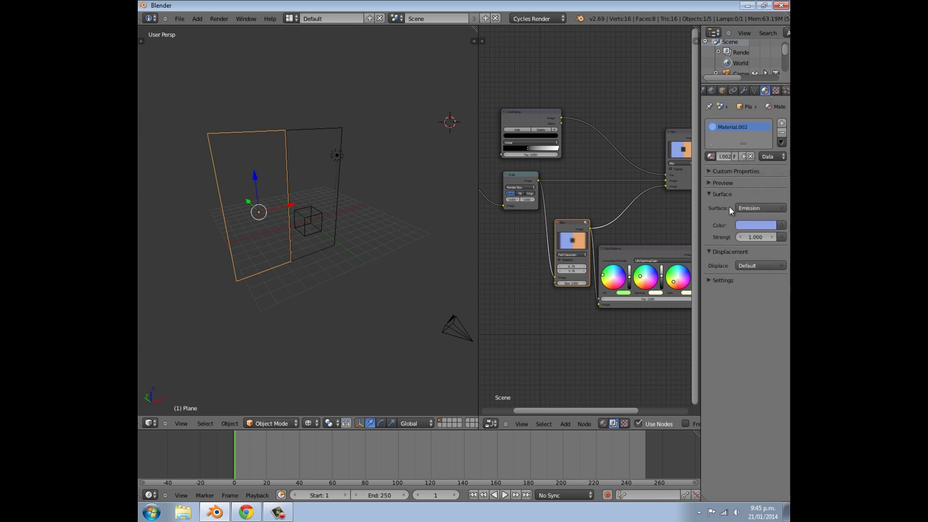
pyautogui.rightClick(325, 128)
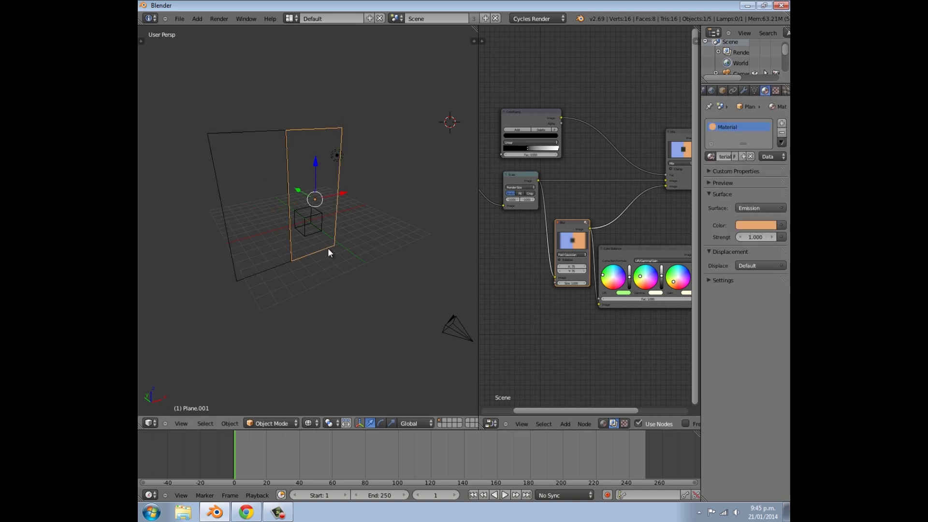
pyautogui.scroll(3, 319, 227)
pyautogui.rightClick(313, 225)
pyautogui.moveTo(314, 224); pyautogui.dragTo(474, 312, button='middle')
pyautogui.moveTo(229, 204); pyautogui.dragTo(244, 239, button='middle')
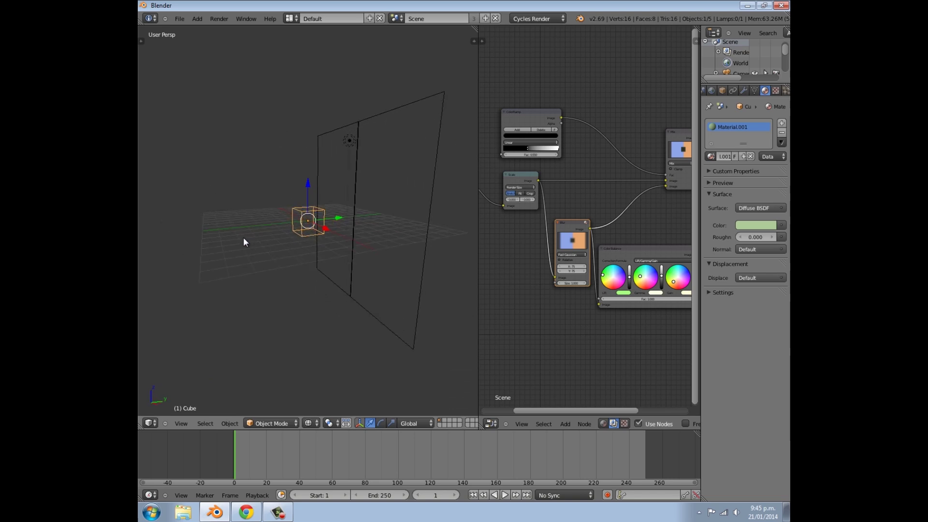
# Render the scene through the camera and inspect the composited image up close around the cube.
pyautogui.press('KP_0')
pyautogui.press('F12')
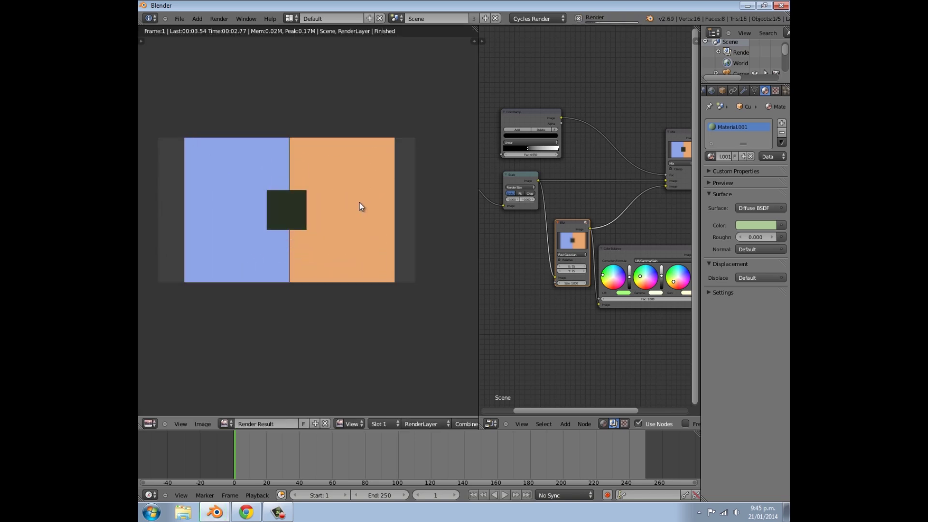
pyautogui.scroll(4, 291, 219)
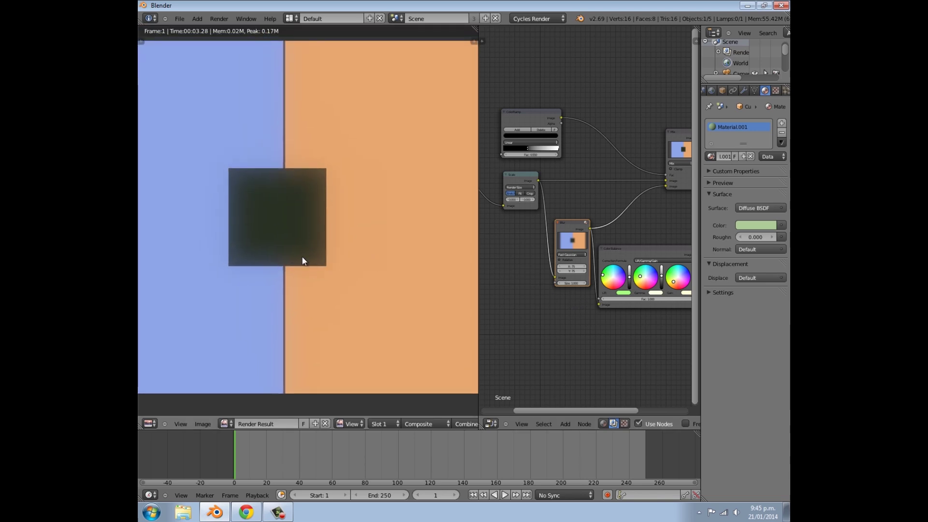
pyautogui.scroll(-4, 368, 186)
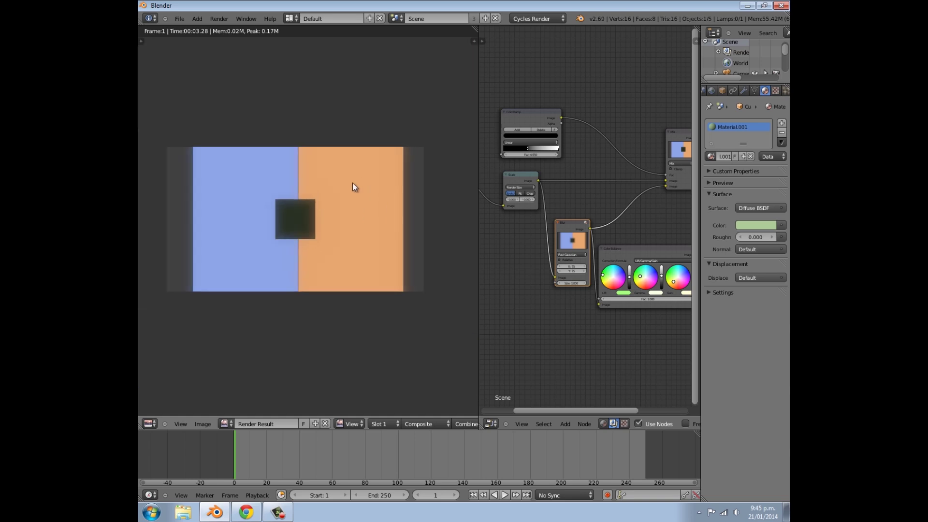
pyautogui.scroll(4, 323, 271)
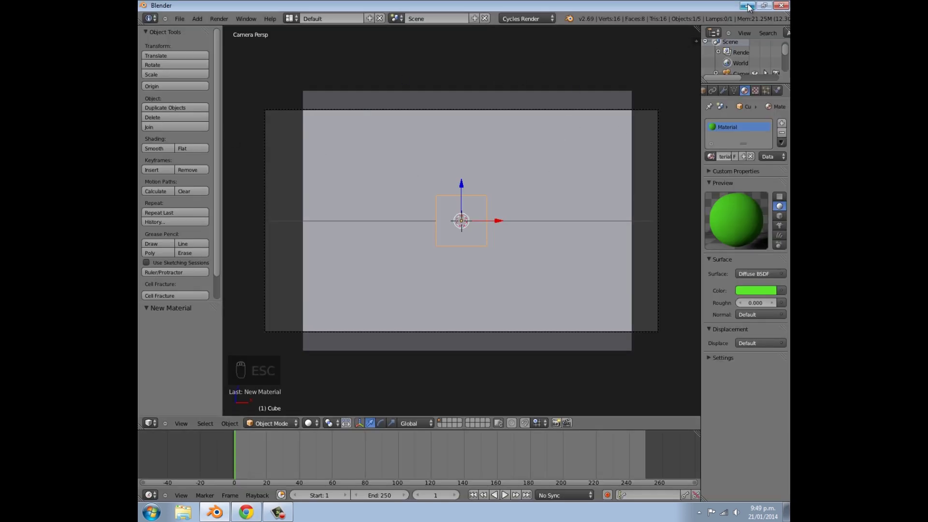
# Examine the arrangement and materials of the two background planes and the green cube in the new scene.
pyautogui.moveTo(573, 180); pyautogui.dragTo(507, 205, button='middle')
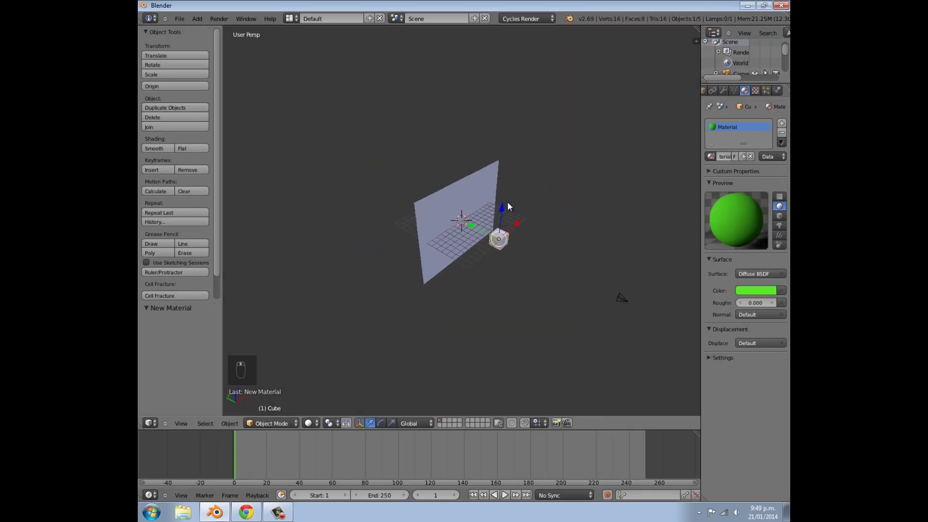
pyautogui.rightClick(446, 211)
pyautogui.rightClick(486, 187)
pyautogui.rightClick(448, 220)
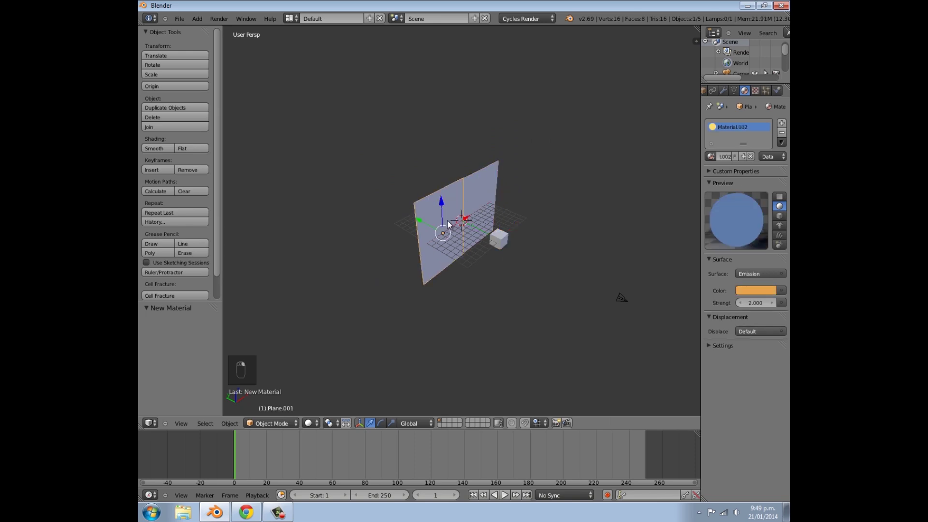
pyautogui.rightClick(513, 249)
pyautogui.moveTo(547, 254); pyautogui.dragTo(389, 205, button='middle')
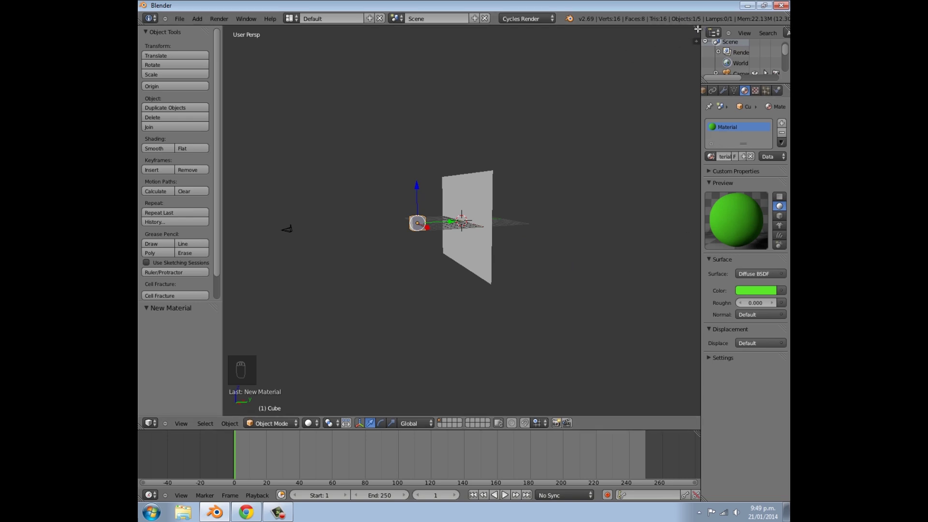
# Split the 3D View into two side-by-side areas and make the new area a Node Editor.
pyautogui.moveTo(697, 29); pyautogui.dragTo(409, 193)
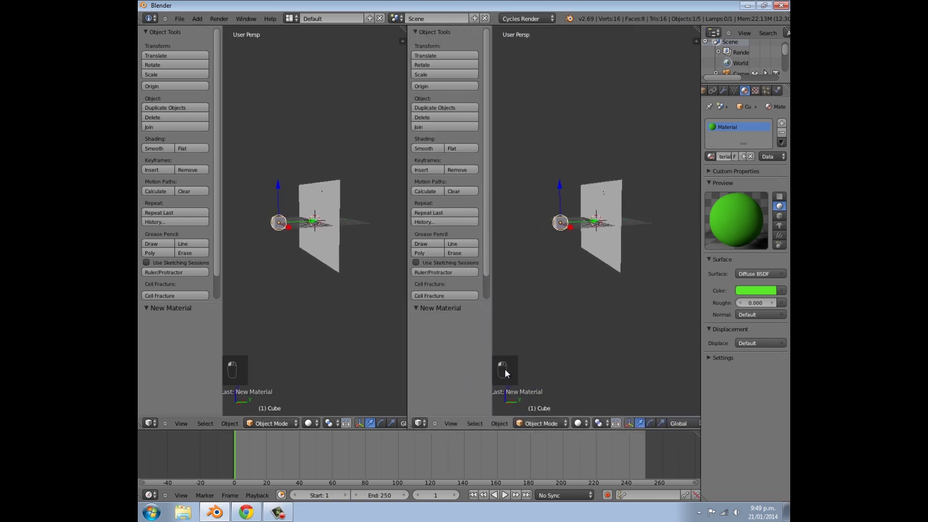
pyautogui.click(424, 423)
pyautogui.click(426, 300)
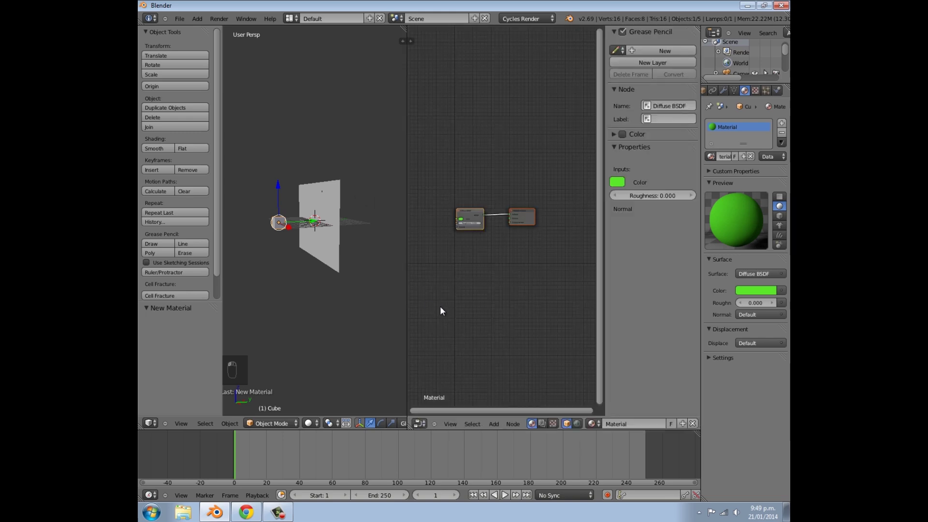
# Show the Compositing screen layout and return to the Default layout.
pyautogui.click(290, 18)
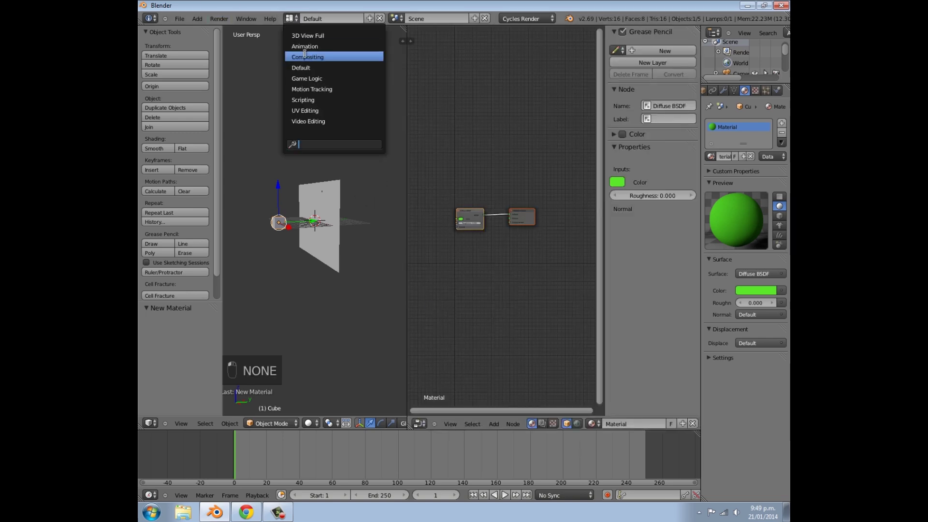
pyautogui.click(305, 57)
pyautogui.click(290, 19)
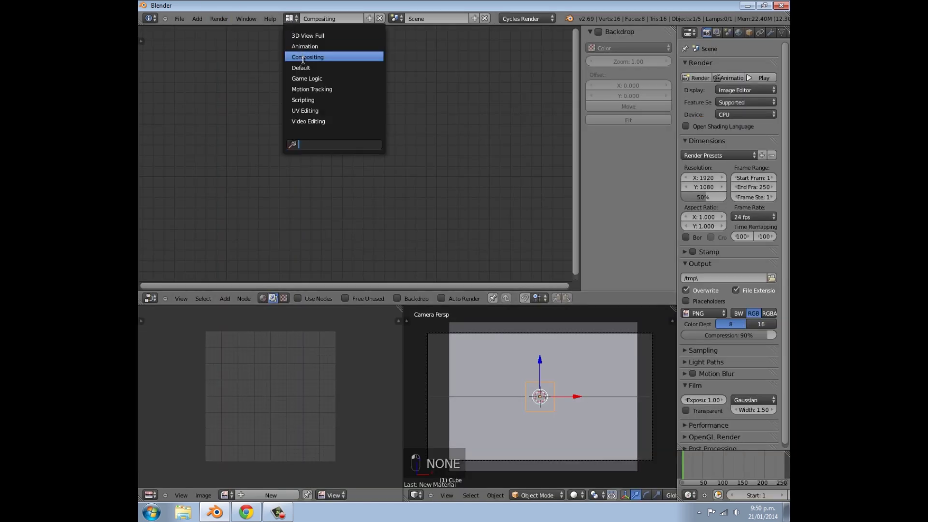
pyautogui.click(310, 67)
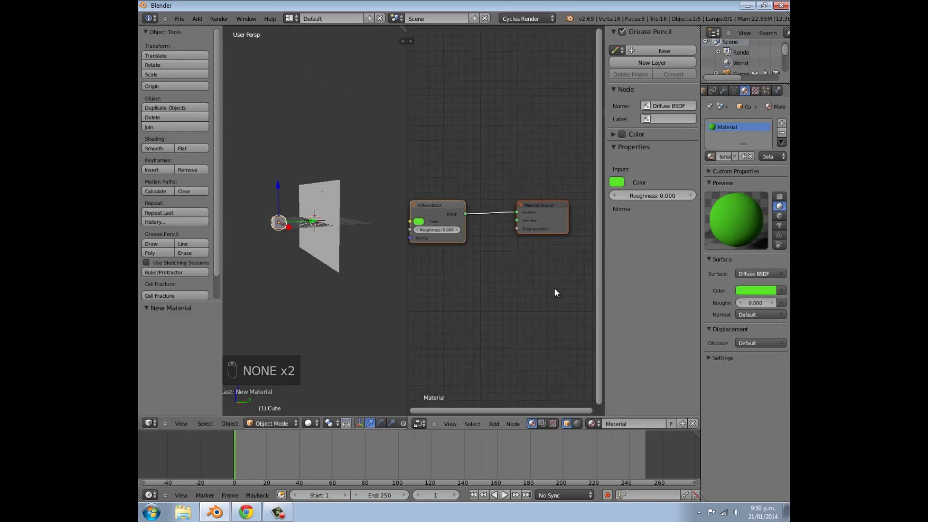
# Switch the Node Editor to the compositing node tree with its sidebar hidden, and enable Use Nodes.
pyautogui.press('n')
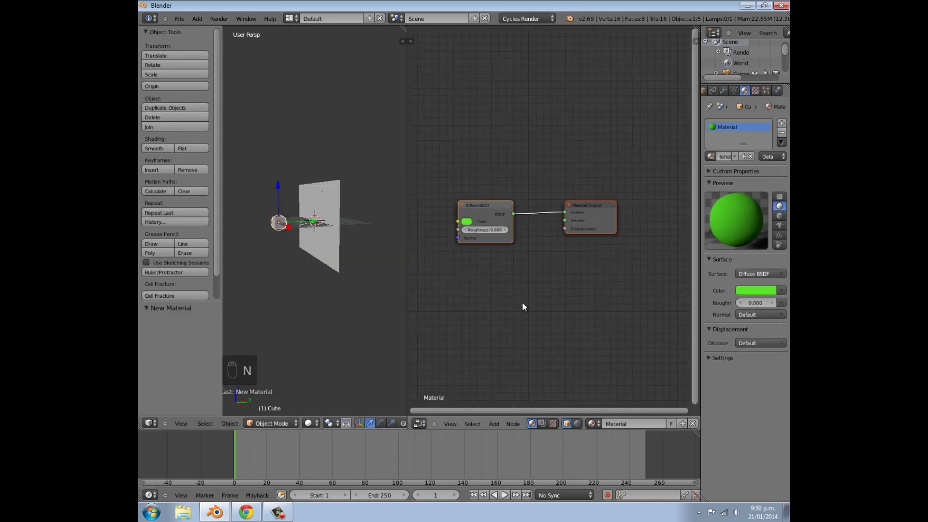
pyautogui.scroll(2, 522, 301)
pyautogui.scroll(-2, 536, 348)
pyautogui.click(543, 424)
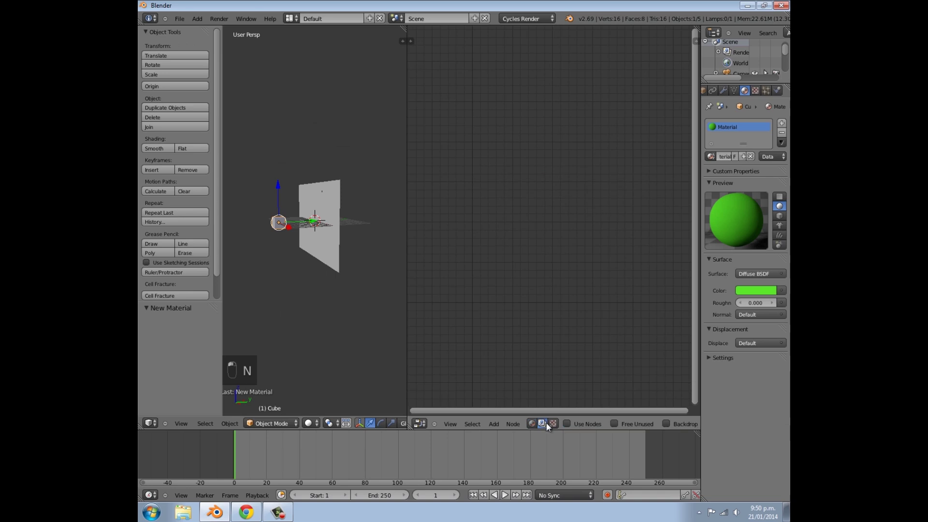
pyautogui.click(566, 424)
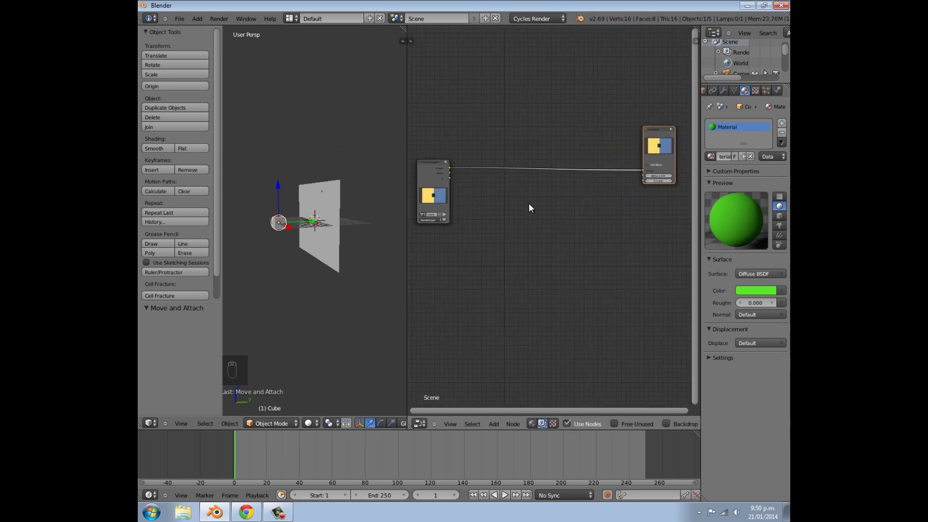
# Add a ColorRamp converter node and place it above the link between the Render Layers and Composite nodes.
pyautogui.hotkey('shift', 'a')
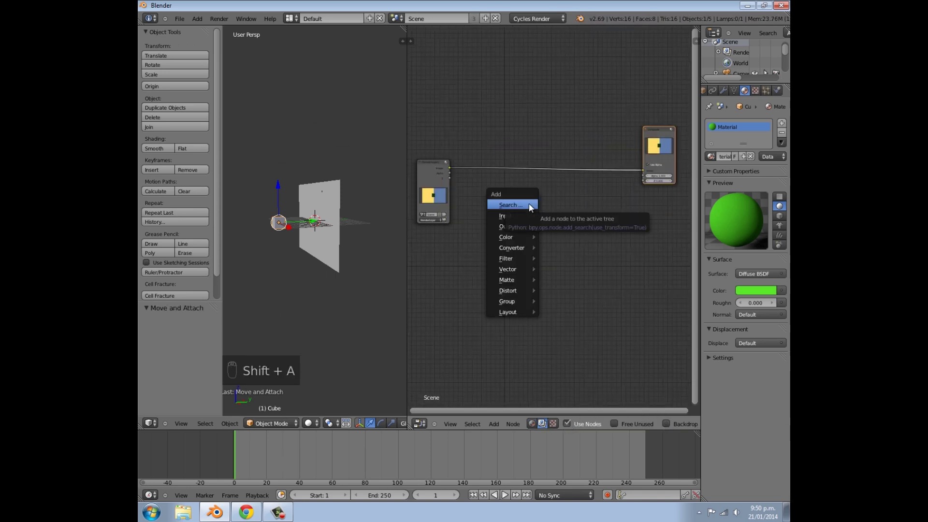
pyautogui.moveTo(518, 246)
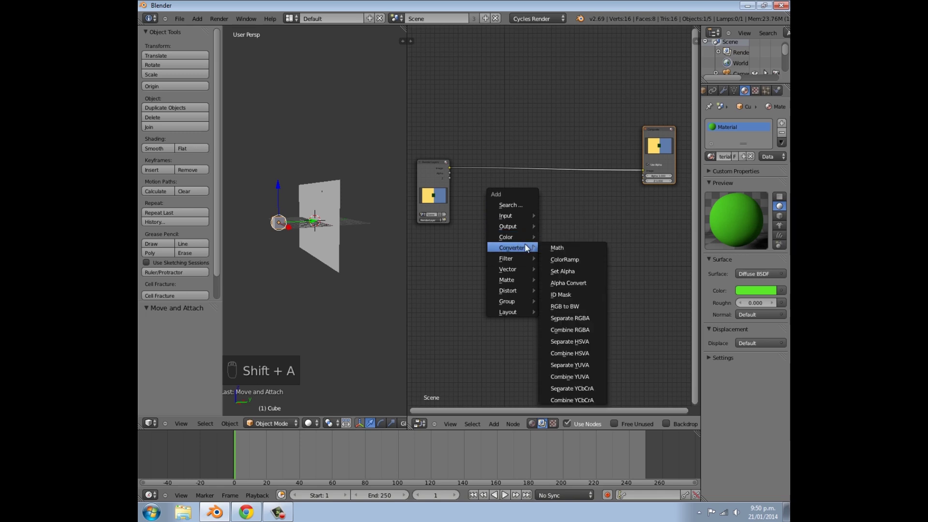
pyautogui.click(560, 259)
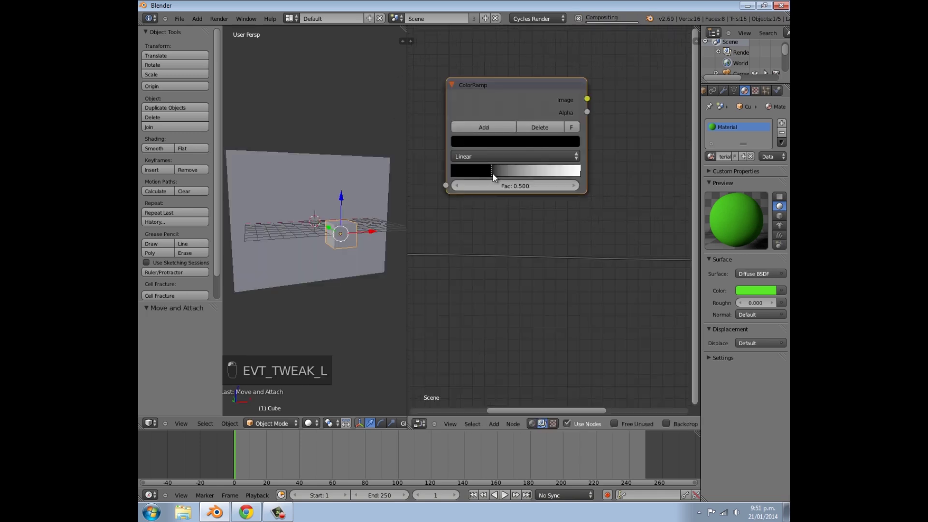
pyautogui.moveTo(494, 172); pyautogui.dragTo(509, 176)
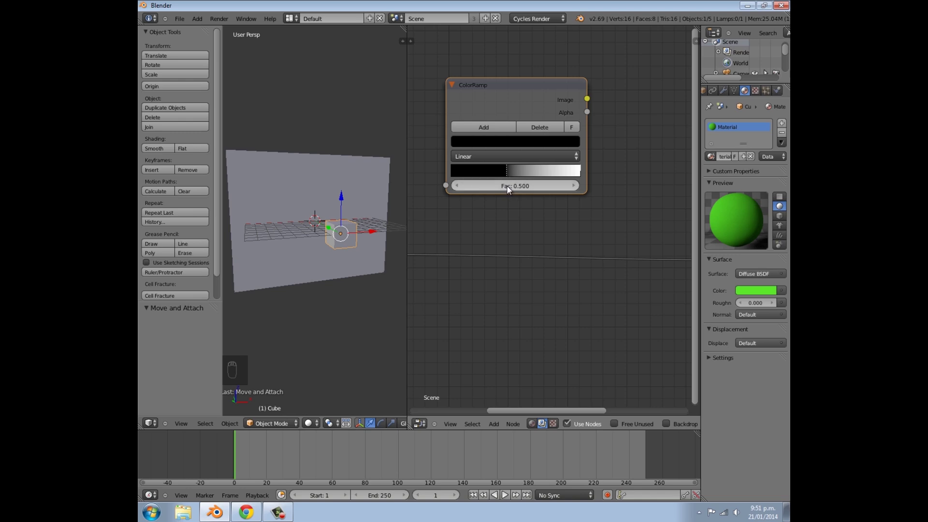
pyautogui.scroll(-3, 509, 186)
pyautogui.moveTo(512, 138); pyautogui.dragTo(449, 123)
pyautogui.scroll(-5, 510, 196)
pyautogui.moveTo(532, 206); pyautogui.dragTo(523, 189, button='middle')
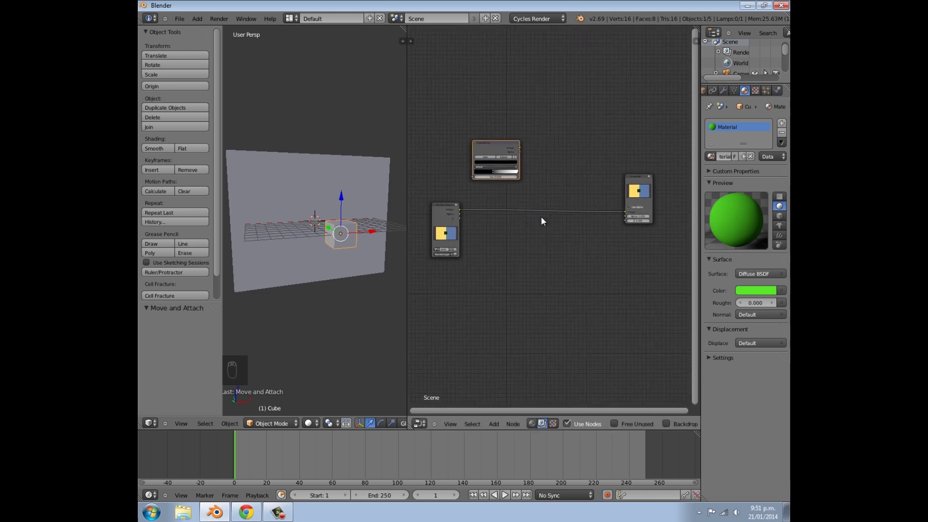
# Add a Blur filter node and insert it into the link between the Render Layers and Composite nodes.
pyautogui.hotkey('shift', 'a')
pyautogui.moveTo(540, 234)
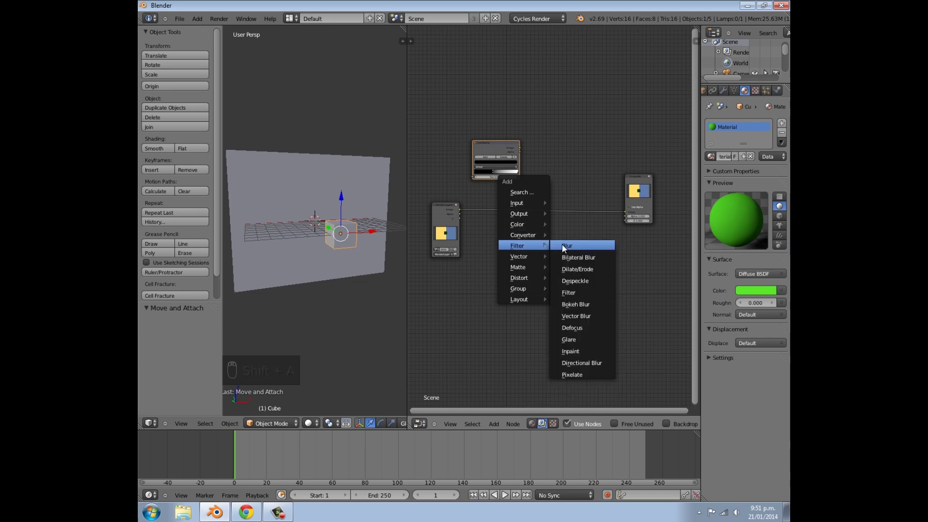
pyautogui.click(561, 244)
pyautogui.click(516, 222)
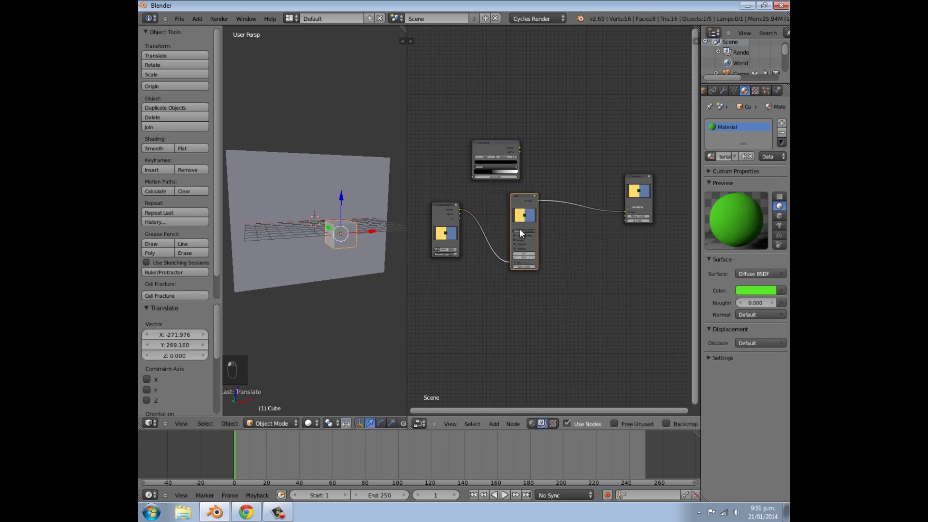
pyautogui.click(526, 205)
# Set the Blur node's X and Y values to 60.
pyautogui.scroll(4, 524, 255)
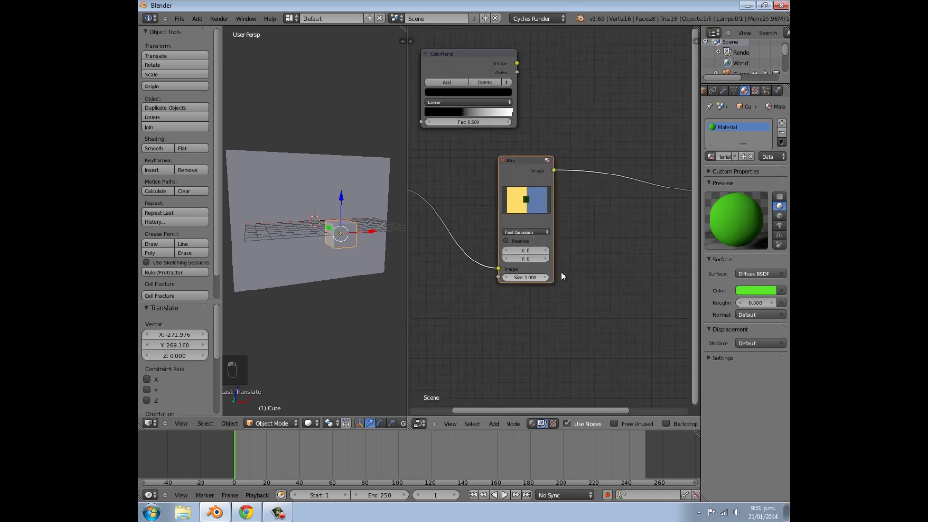
pyautogui.click(549, 254)
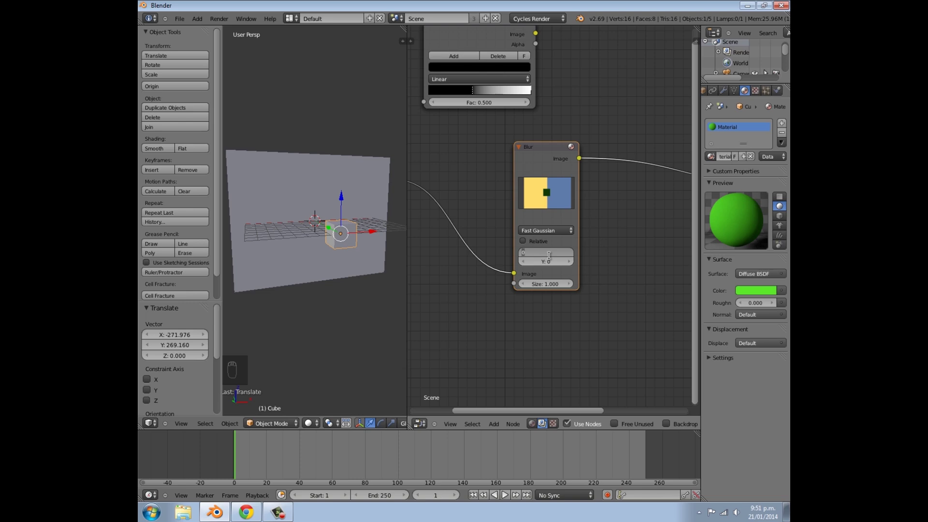
pyautogui.write('60')
pyautogui.press('Return')
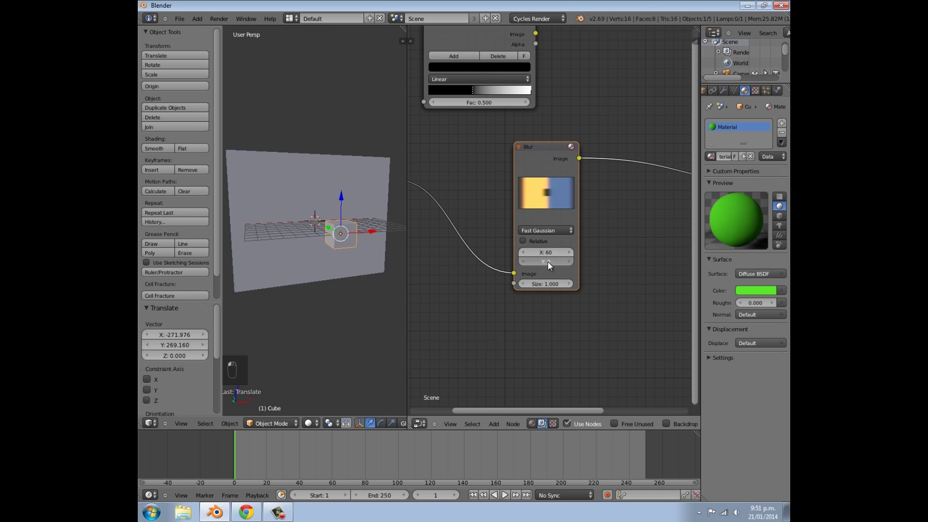
pyautogui.scroll(-9, 548, 261)
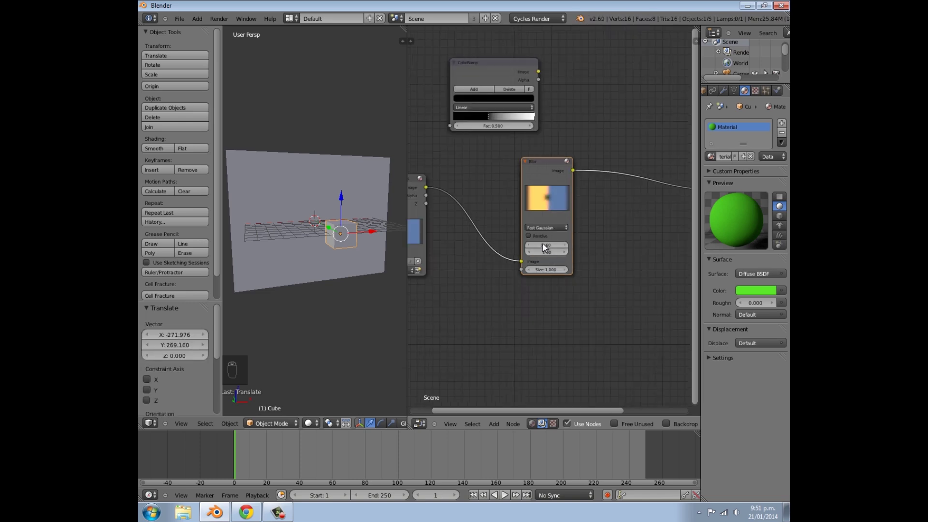
# Move the Blur node lower in the node tree, below the Render Layers and Composite nodes' connection line.
pyautogui.moveTo(530, 208); pyautogui.dragTo(507, 243, button='middle')
pyautogui.moveTo(518, 248); pyautogui.dragTo(507, 277)
pyautogui.scroll(2, 563, 263)
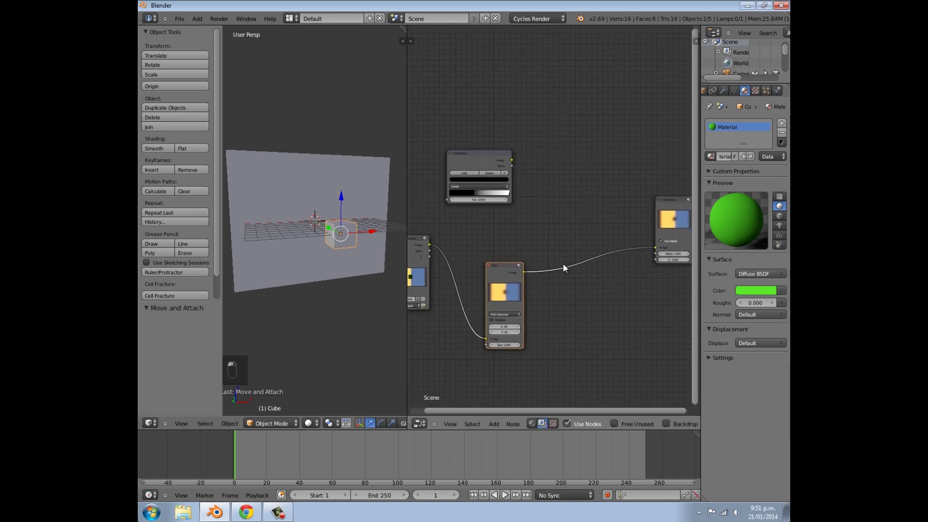
# Add a Mix color node and insert it into the link between the Blur and Composite nodes.
pyautogui.hotkey('shift', 'a')
pyautogui.moveTo(568, 203)
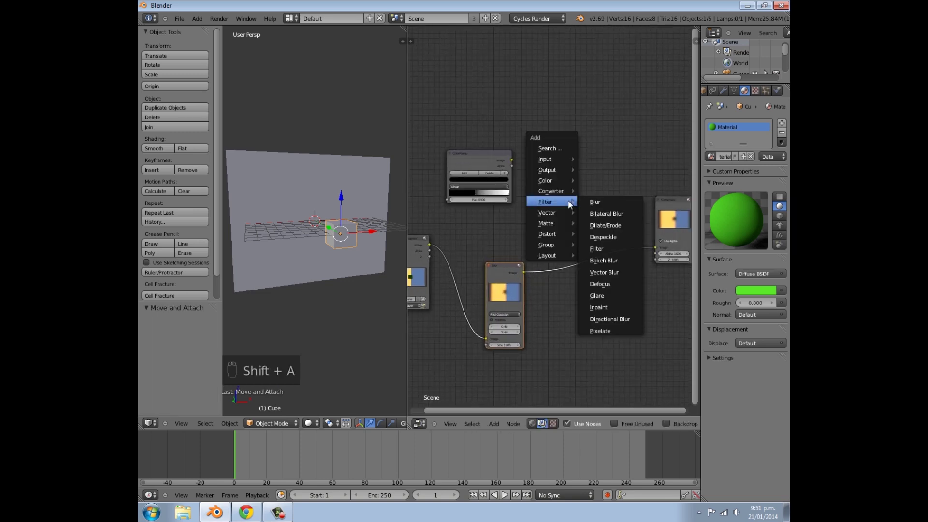
pyautogui.moveTo(551, 181)
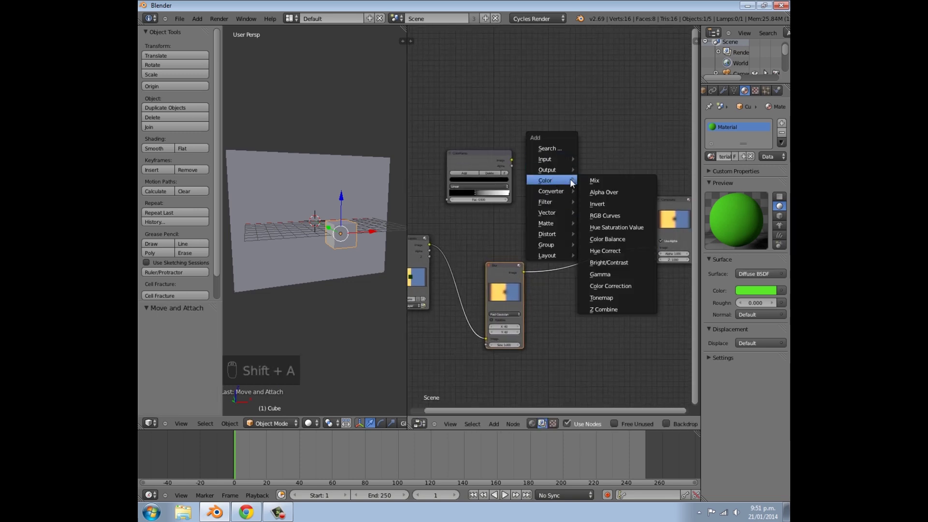
pyautogui.click(587, 179)
pyautogui.click(568, 190)
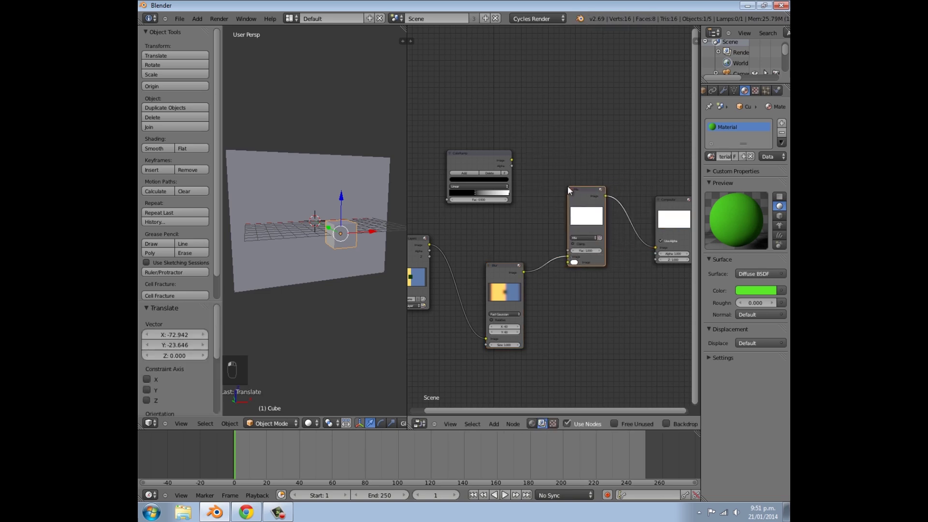
# Link the Render Layers image to the Mix node's free Image input and the ColorRamp image to its Fac input.
pyautogui.click(599, 237)
pyautogui.moveTo(430, 245); pyautogui.dragTo(569, 260)
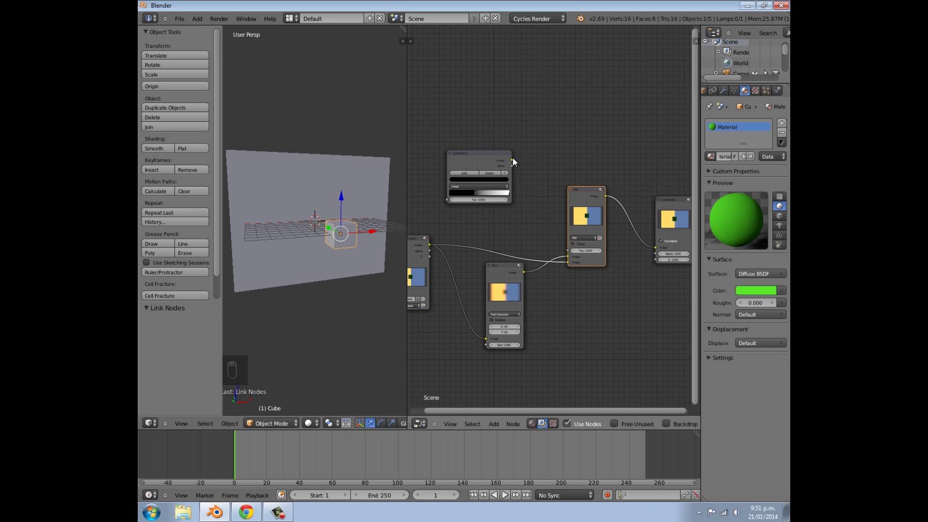
pyautogui.moveTo(512, 160); pyautogui.dragTo(573, 252)
# Swap the Mix node's image links so Render Layers feeds the first Image input and Blur feeds the second.
pyautogui.scroll(3, 573, 251)
pyautogui.moveTo(524, 250); pyautogui.dragTo(534, 214, button='middle')
pyautogui.moveTo(576, 229); pyautogui.dragTo(576, 222)
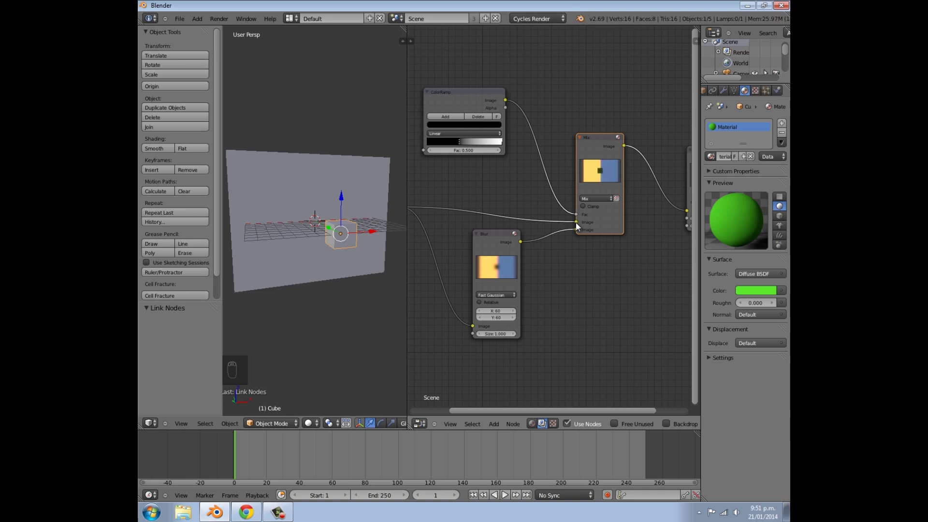
pyautogui.moveTo(576, 222); pyautogui.dragTo(576, 230)
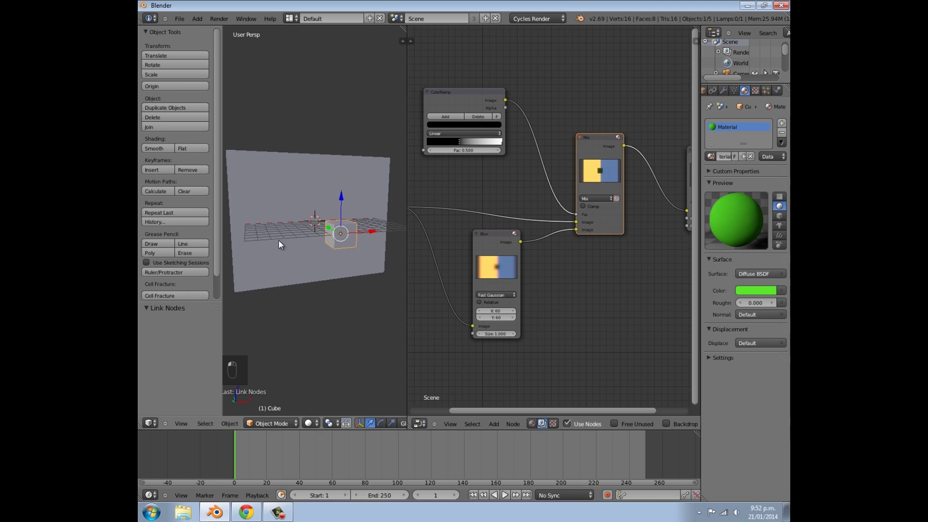
# Render the scene and examine how the background light blends around the edges of the cube.
pyautogui.scroll(3, 312, 266)
pyautogui.scroll(-4, 312, 270)
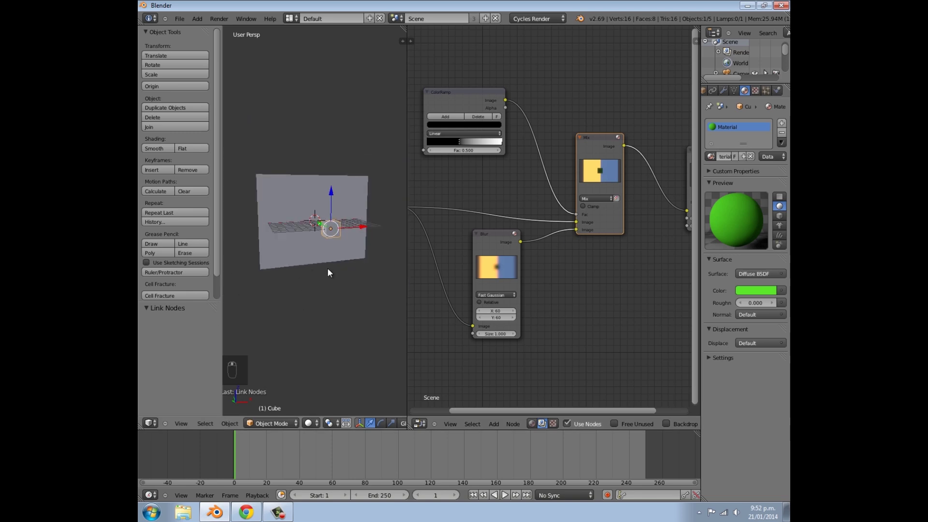
pyautogui.press('F12')
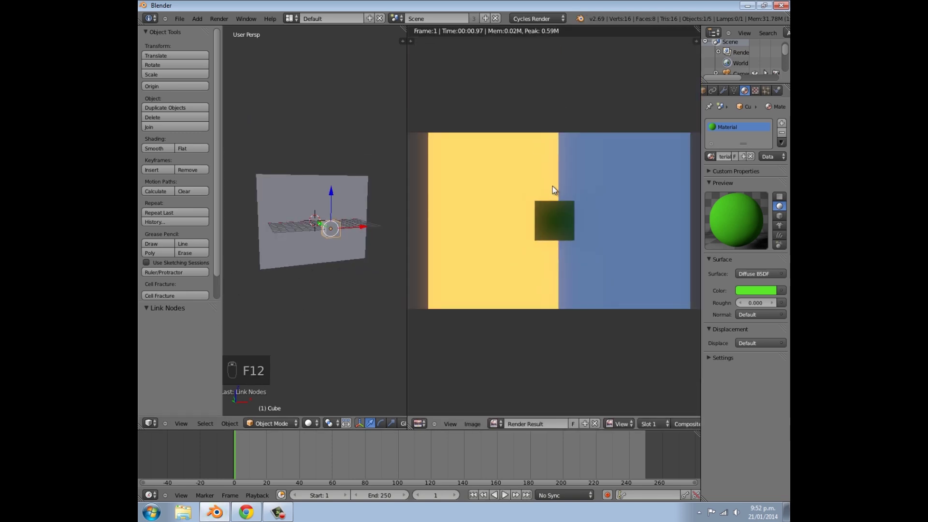
pyautogui.scroll(4, 554, 218)
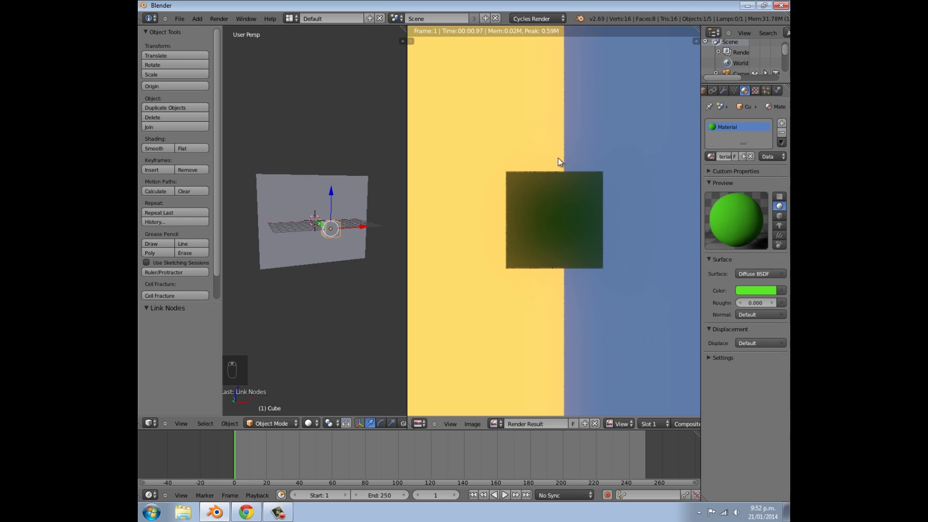
pyautogui.scroll(3, 574, 239)
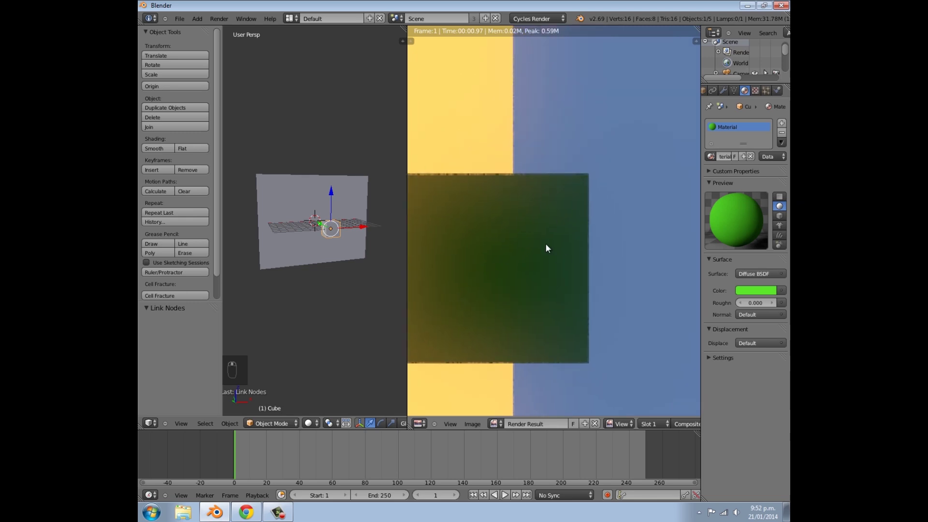
pyautogui.scroll(-6, 547, 245)
pyautogui.scroll(3, 572, 242)
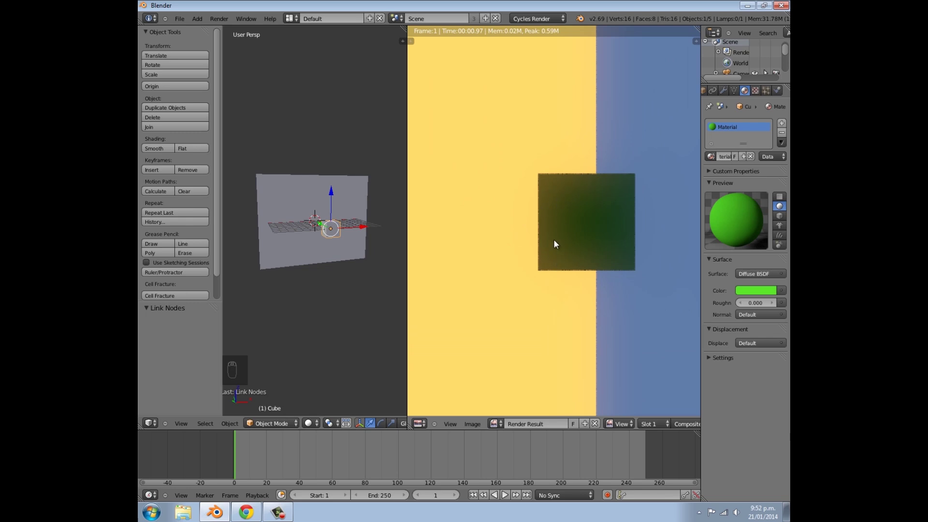
pyautogui.scroll(-6, 554, 241)
pyautogui.press('Escape')
# Add an Image input node and place it below the Render Layers node.
pyautogui.scroll(-1, 581, 123)
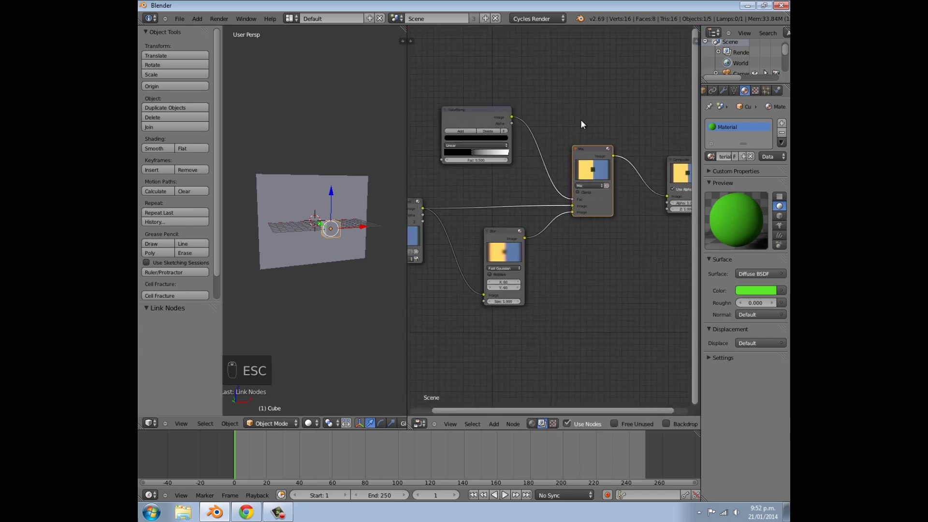
pyautogui.scroll(-4, 576, 275)
pyautogui.moveTo(509, 272); pyautogui.dragTo(586, 251, button='middle')
pyautogui.scroll(-4, 584, 254)
pyautogui.hotkey('shift', 'a')
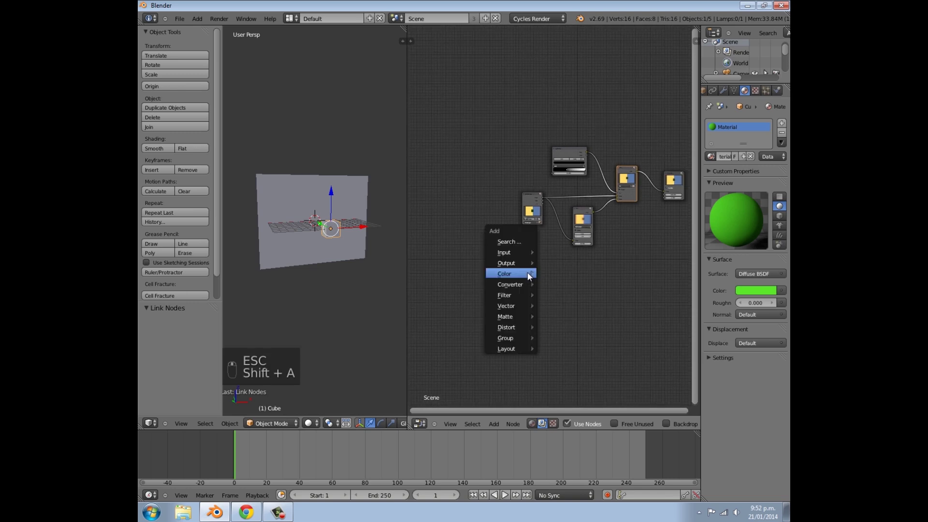
pyautogui.moveTo(515, 252)
pyautogui.click(561, 263)
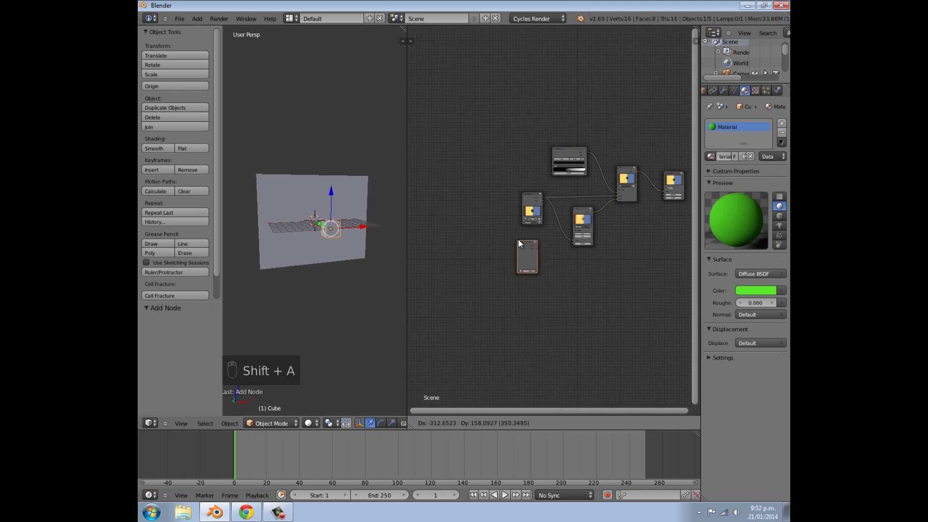
pyautogui.click(519, 239)
# Load the Forests_wallpapers image from the Downloads folder into the Image node, browsing the files as thumbnails.
pyautogui.scroll(2, 530, 303)
pyautogui.scroll(2, 530, 304)
pyautogui.click(525, 301)
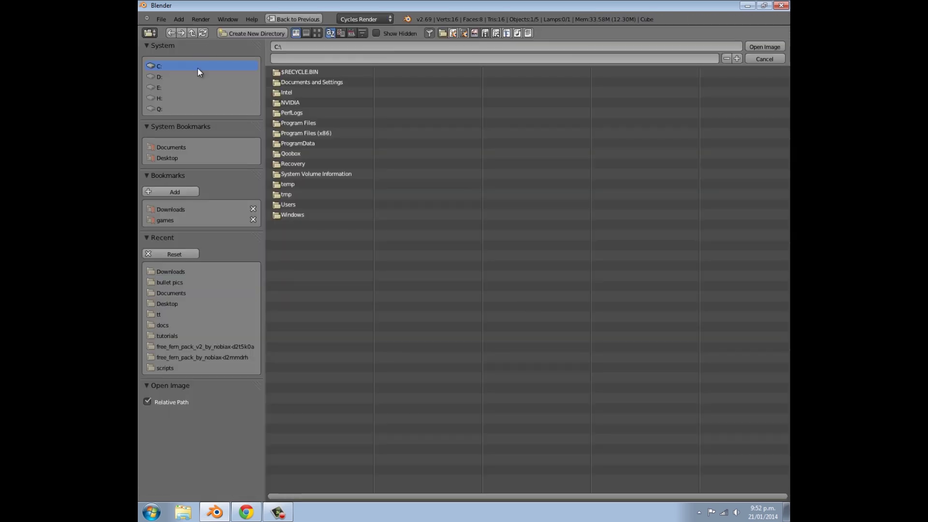
pyautogui.click(176, 208)
pyautogui.click(317, 33)
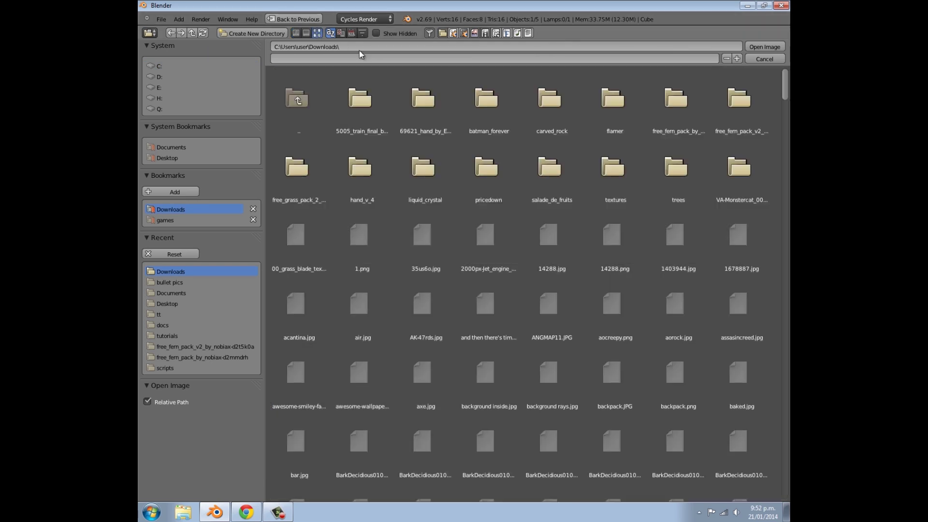
pyautogui.scroll(-1, 613, 136)
pyautogui.scroll(-4, 613, 137)
pyautogui.moveTo(785, 94); pyautogui.dragTo(753, 248)
pyautogui.scroll(10, 489, 341)
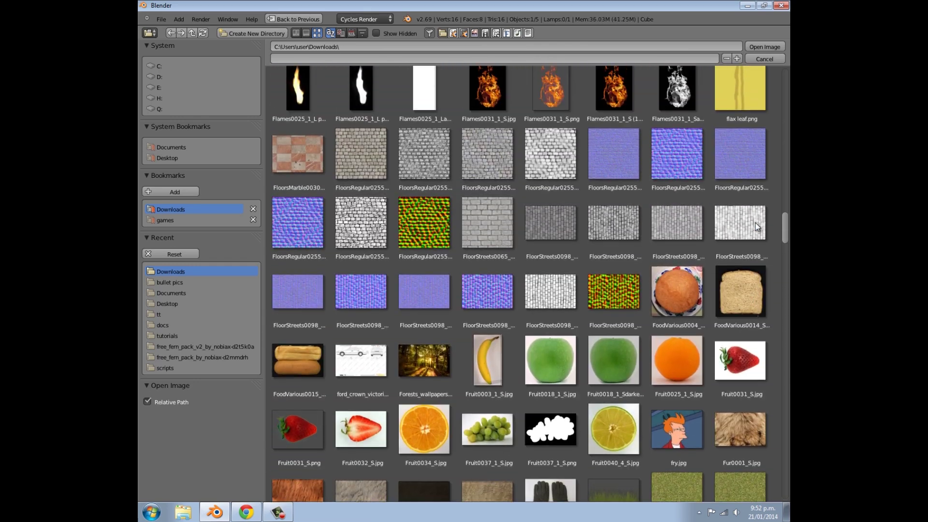
pyautogui.click(424, 360)
pyautogui.click(771, 47)
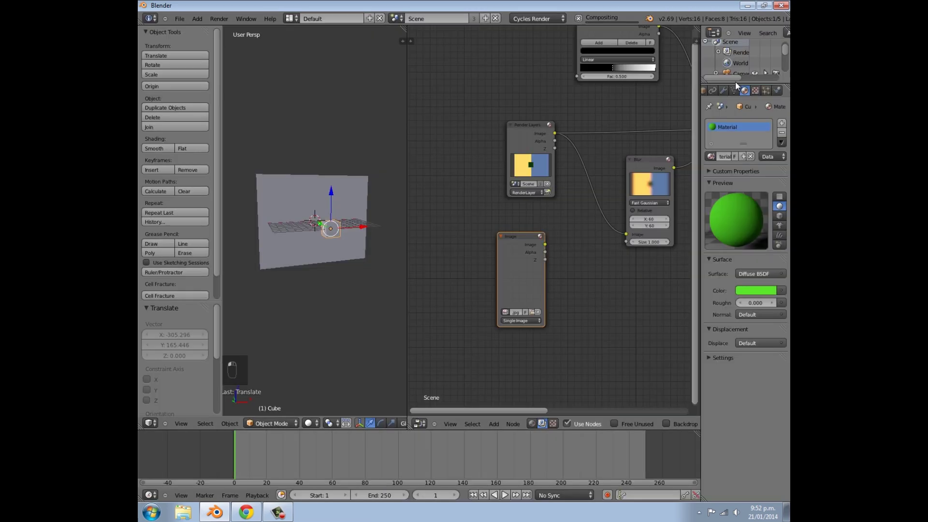
# Add a Scale distort node beside the Image node and set its scaling space to Render Size.
pyautogui.press('Home')
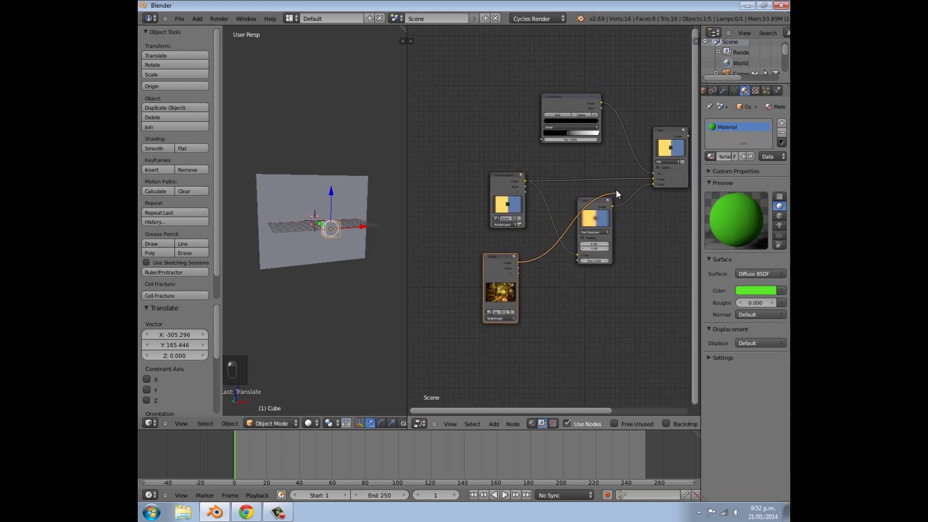
pyautogui.hotkey('shift', 'a')
pyautogui.moveTo(568, 288)
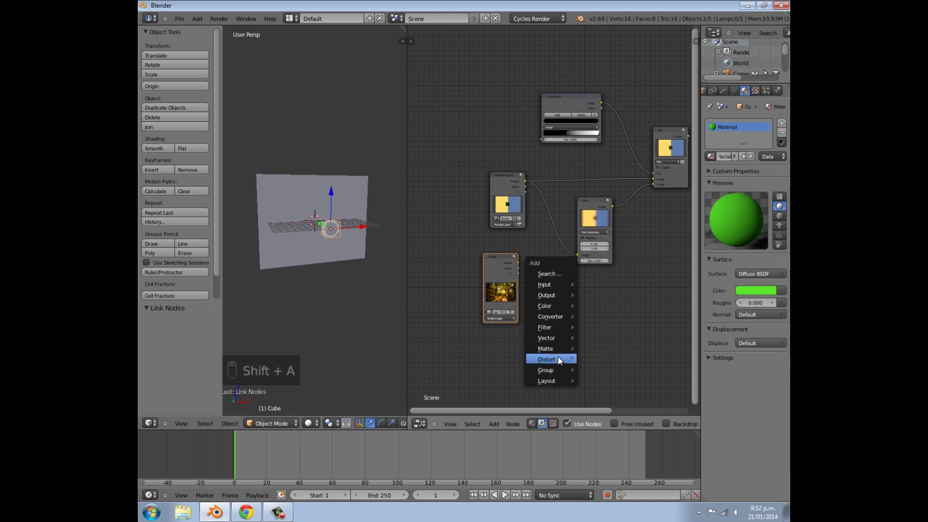
pyautogui.moveTo(558, 359)
pyautogui.click(597, 231)
pyautogui.click(549, 278)
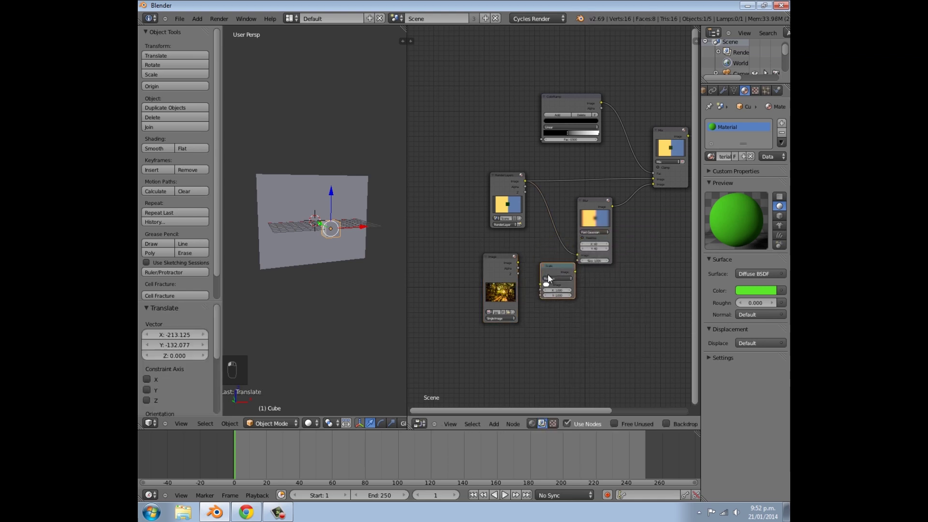
pyautogui.click(554, 258)
# Link the forest Image node to the Scale node and move both nodes away from the Blur node.
pyautogui.click(519, 265)
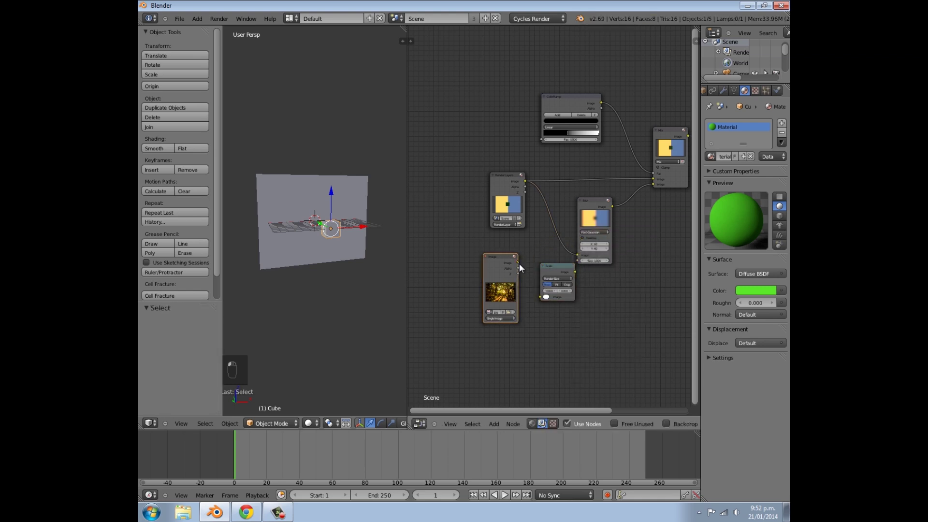
pyautogui.moveTo(535, 293); pyautogui.dragTo(540, 296)
pyautogui.moveTo(500, 267); pyautogui.dragTo(460, 249)
pyautogui.moveTo(573, 273); pyautogui.dragTo(528, 262)
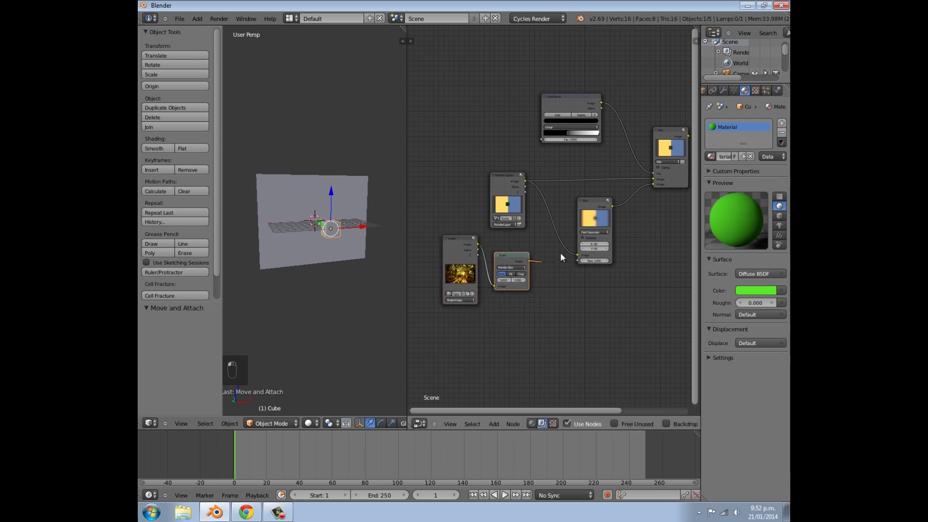
# Replace the Render Layers links into the Blur and first Mix Image inputs with the Scale output, and rearrange the source nodes.
pyautogui.moveTo(575, 224); pyautogui.dragTo(547, 222)
pyautogui.moveTo(516, 181); pyautogui.dragTo(478, 149)
pyautogui.moveTo(577, 255); pyautogui.dragTo(650, 181)
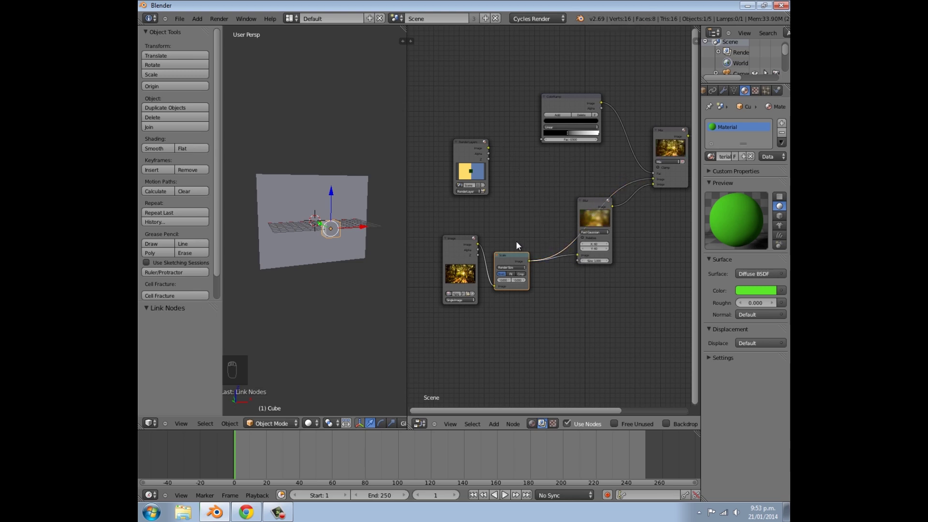
pyautogui.moveTo(512, 264); pyautogui.dragTo(549, 202)
pyautogui.moveTo(451, 251); pyautogui.dragTo(457, 215)
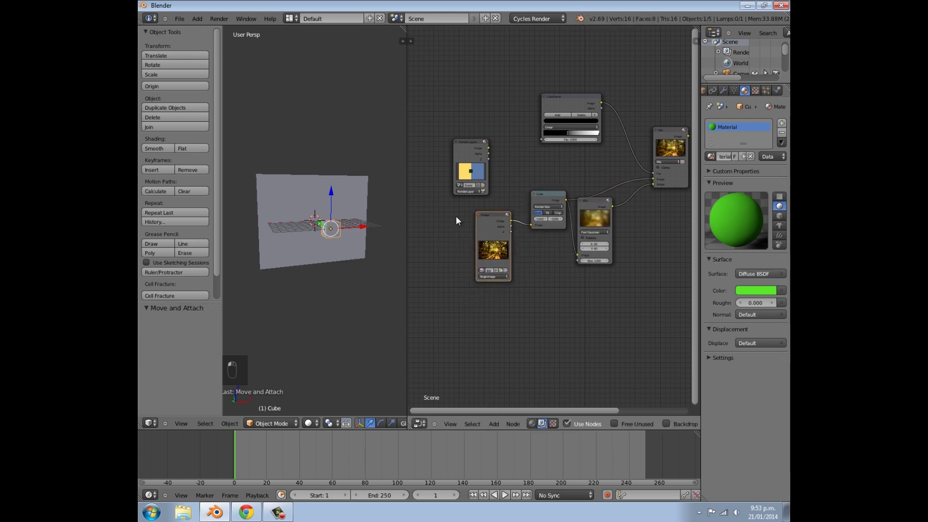
# Render the scene and view the whole composited forest image.
pyautogui.press('F12')
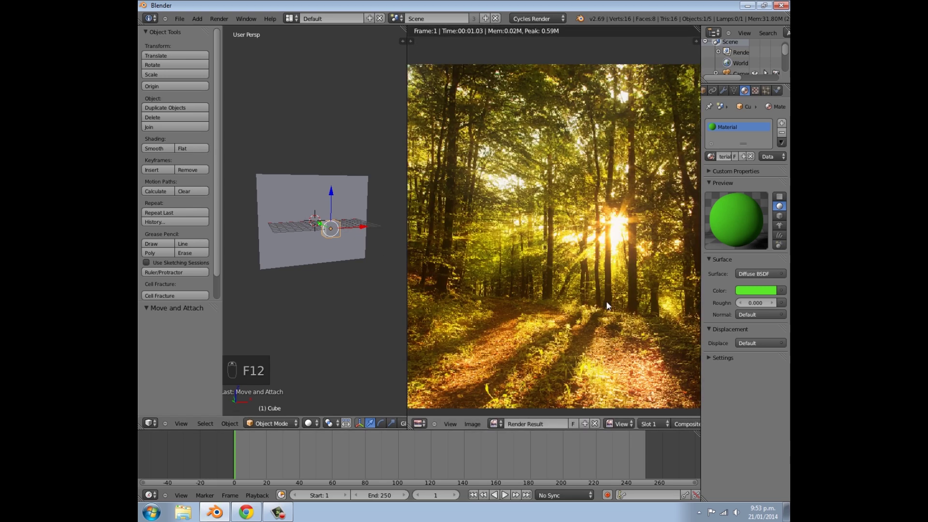
pyautogui.scroll(-5, 605, 304)
pyautogui.moveTo(606, 247); pyautogui.dragTo(552, 245, button='middle')
pyautogui.scroll(4, 576, 252)
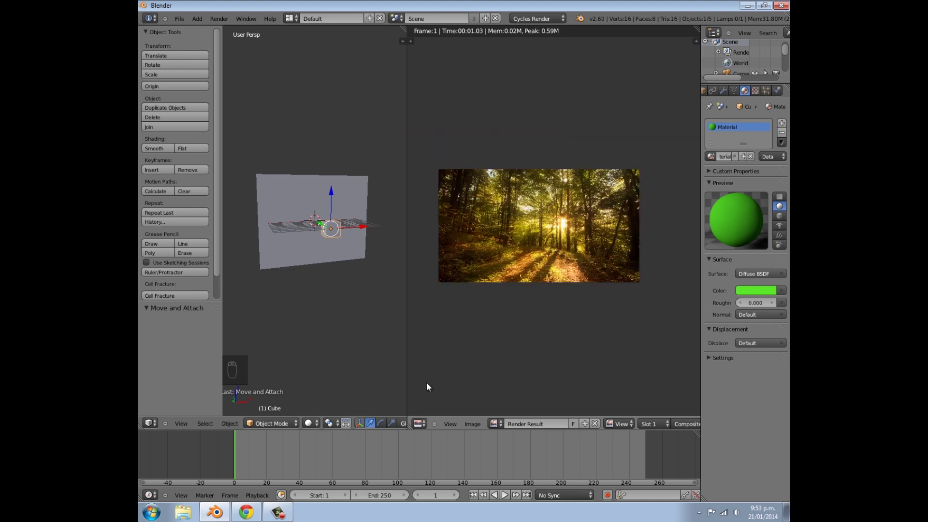
# Change the 3D view area to a Node Editor showing the compositing nodes, with its properties sidebar hidden.
pyautogui.click(420, 423)
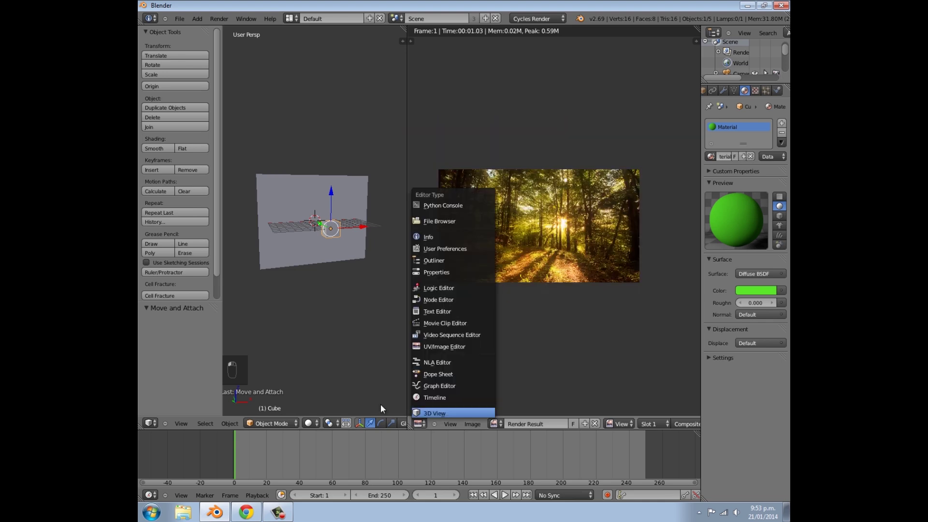
pyautogui.click(149, 424)
pyautogui.click(159, 300)
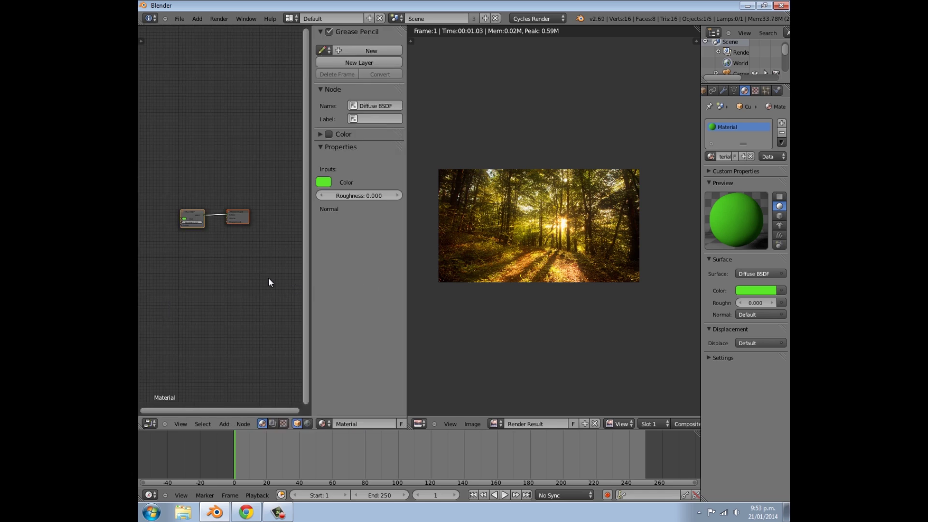
pyautogui.press('n')
pyautogui.click(272, 423)
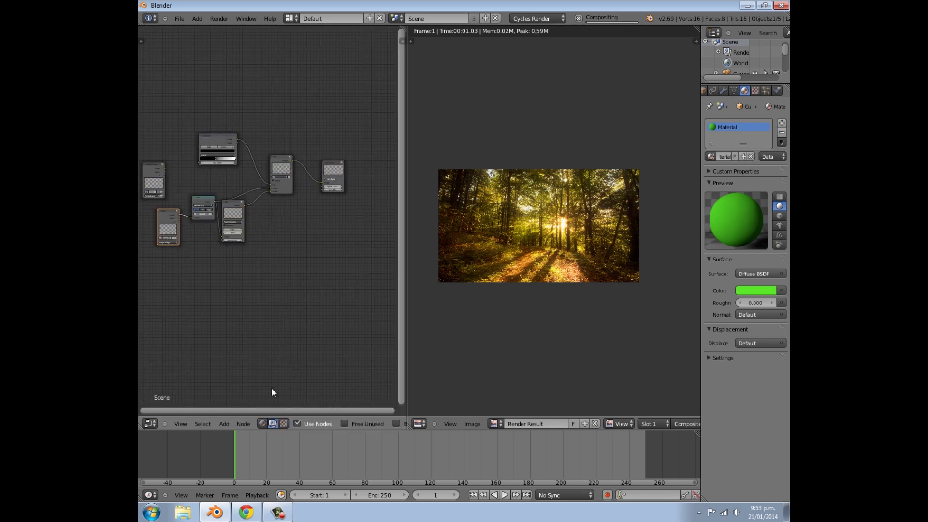
# Move the Blur node below the Scale node and insert a Color Balance node between the Blur and Mix nodes.
pyautogui.scroll(6, 277, 302)
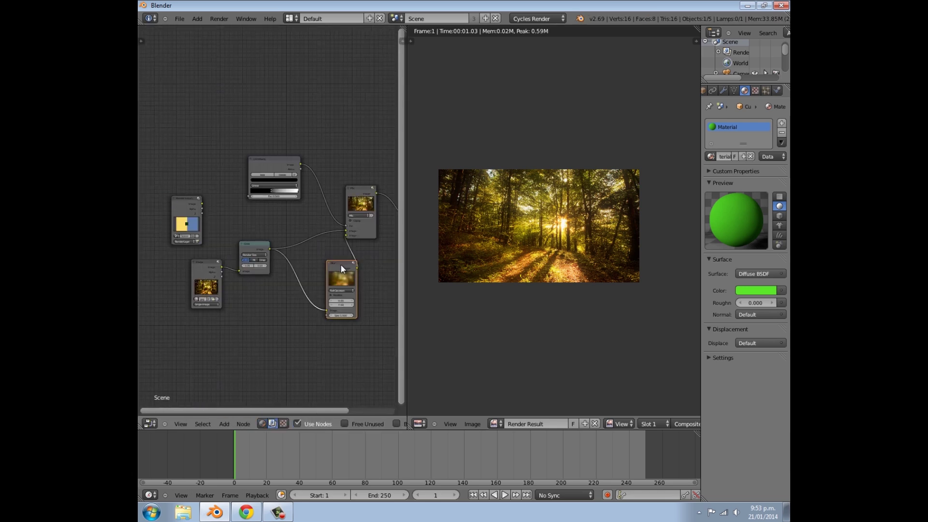
pyautogui.moveTo(341, 265); pyautogui.dragTo(294, 287)
pyautogui.hotkey('shift', 'a')
pyautogui.moveTo(364, 287)
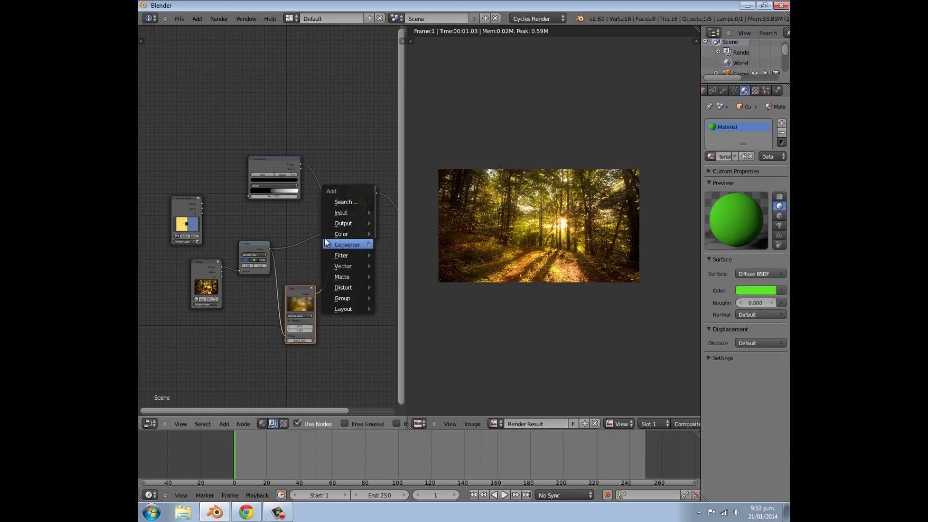
pyautogui.moveTo(337, 231)
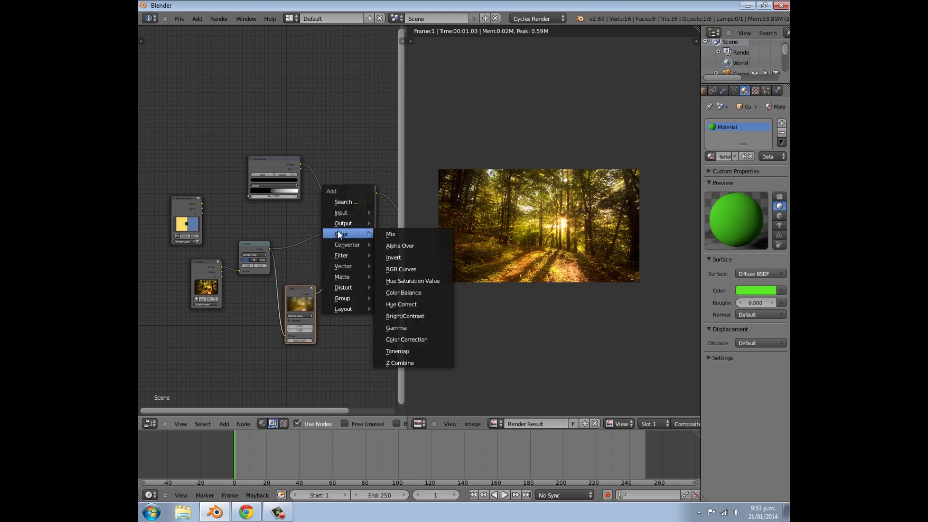
pyautogui.click(404, 293)
pyautogui.click(327, 256)
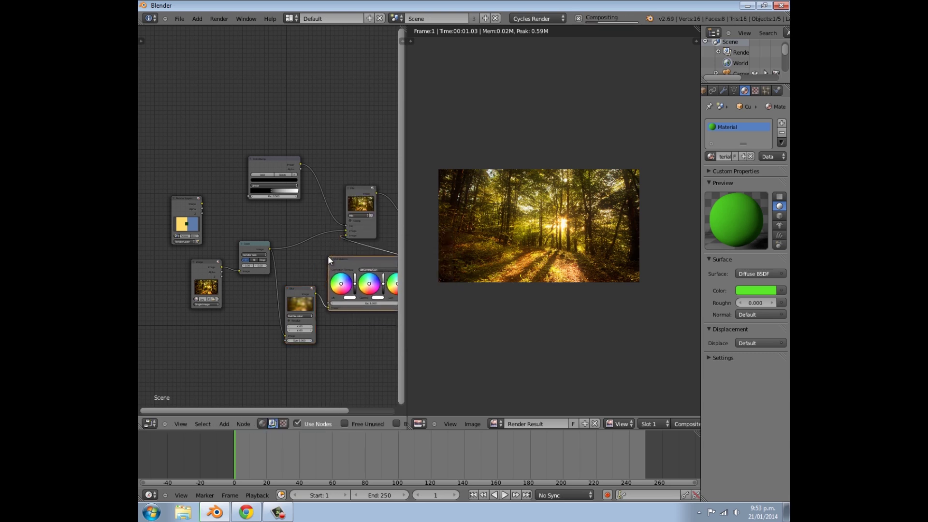
pyautogui.moveTo(297, 255); pyautogui.dragTo(268, 222, button='middle')
pyautogui.hotkey('shift', 'a')
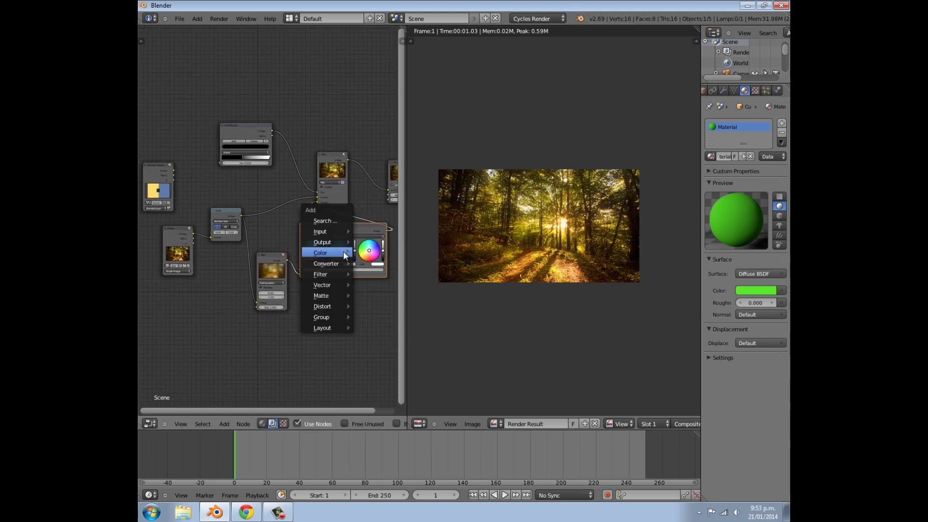
pyautogui.moveTo(344, 252)
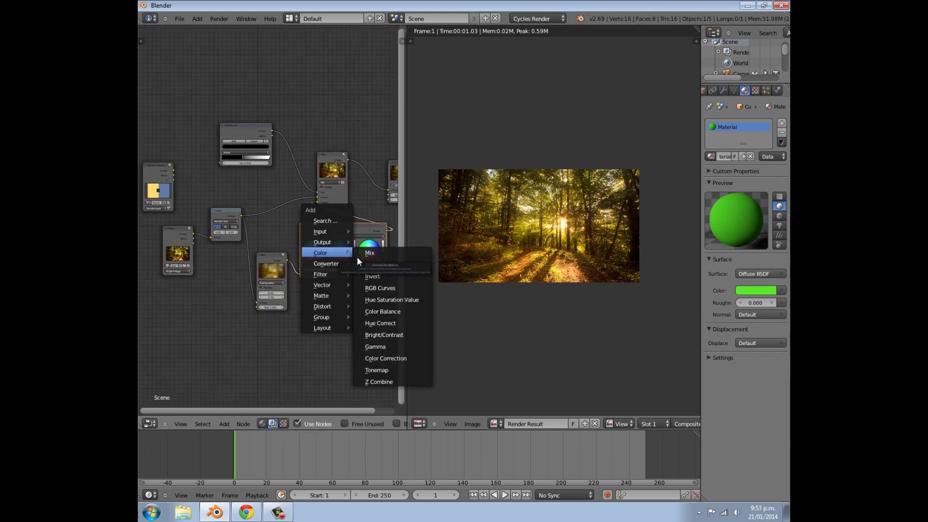
pyautogui.click(396, 357)
pyautogui.click(304, 326)
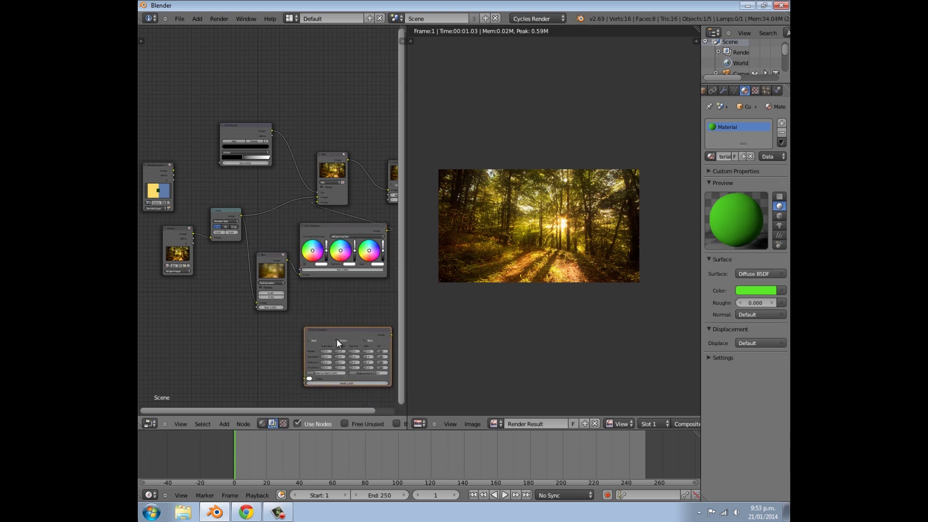
pyautogui.press('x')
# Tint the Color Balance node's Lift toward orange-peach and its Gamma and Gain toward pale yellow.
pyautogui.scroll(3, 323, 310)
pyautogui.moveTo(309, 251); pyautogui.dragTo(289, 213, button='middle')
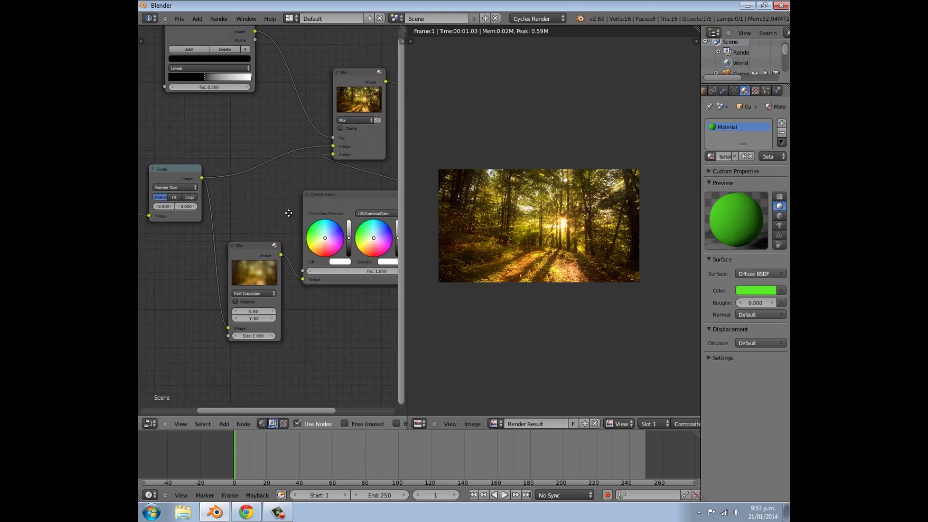
pyautogui.scroll(3, 305, 212)
pyautogui.click(324, 210)
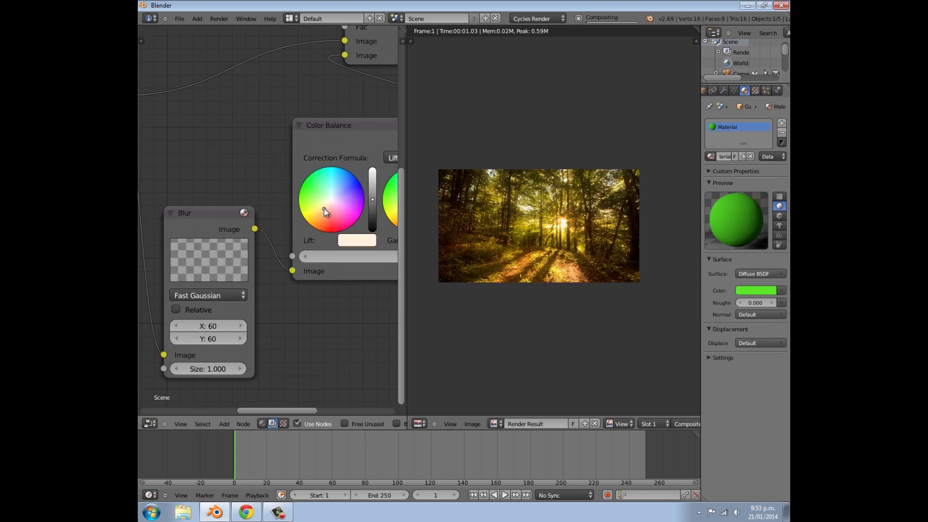
pyautogui.moveTo(322, 211); pyautogui.dragTo(262, 205, button='middle')
pyautogui.click(348, 209)
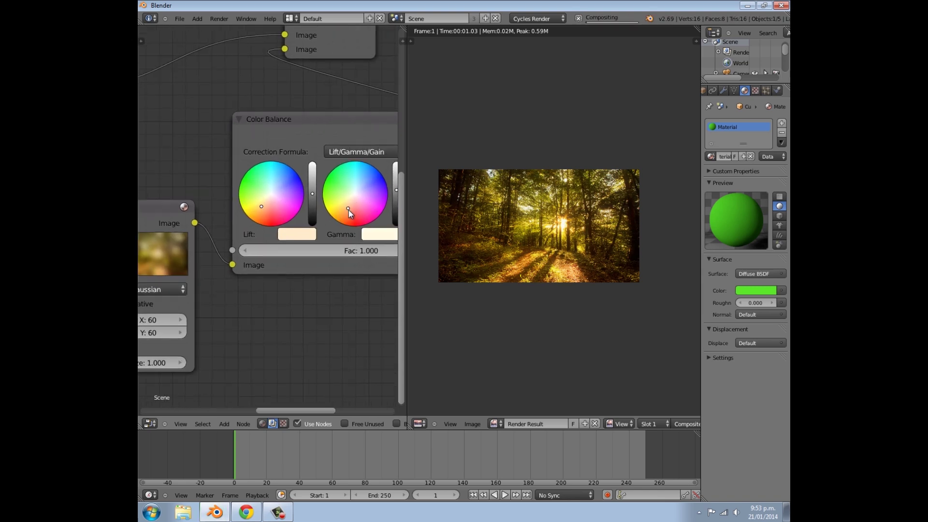
pyautogui.click(344, 210)
pyautogui.moveTo(370, 216); pyautogui.dragTo(288, 219, button='middle')
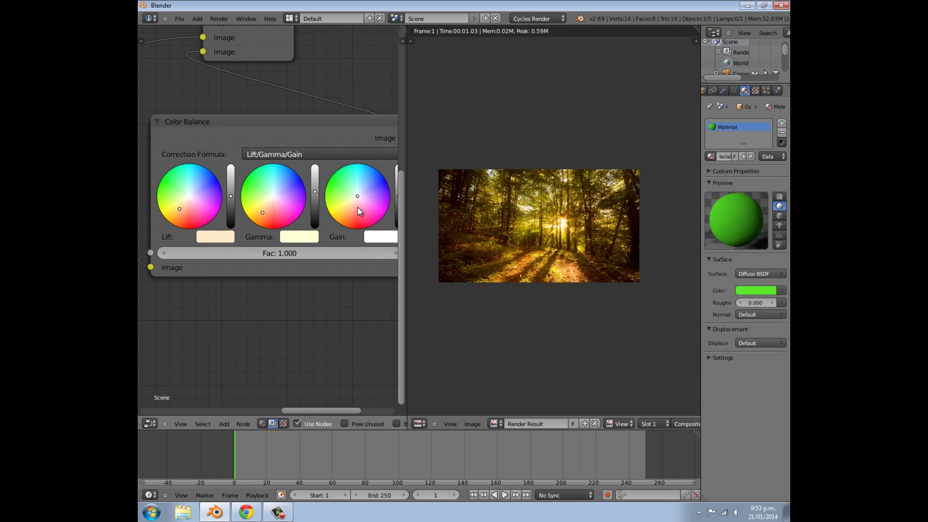
pyautogui.moveTo(152, 200); pyautogui.dragTo(223, 204, button='middle')
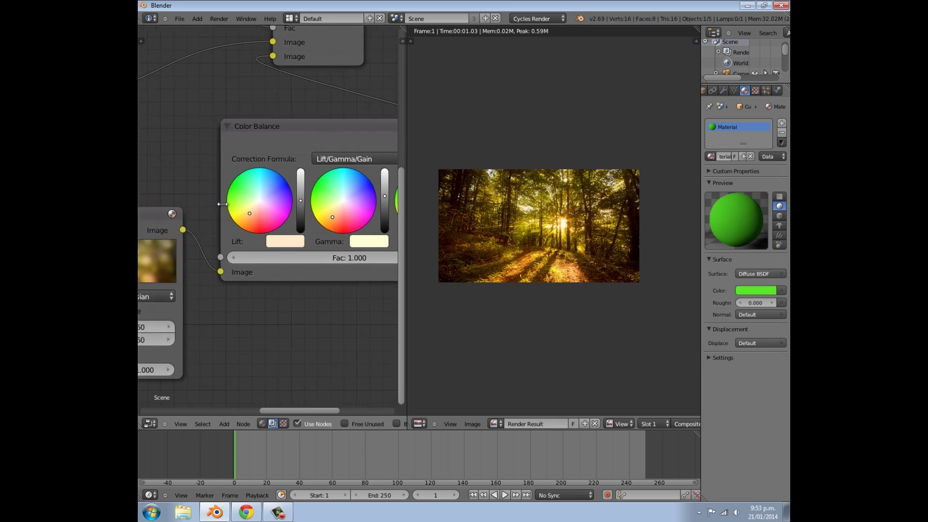
pyautogui.click(251, 218)
pyautogui.scroll(-1, 251, 218)
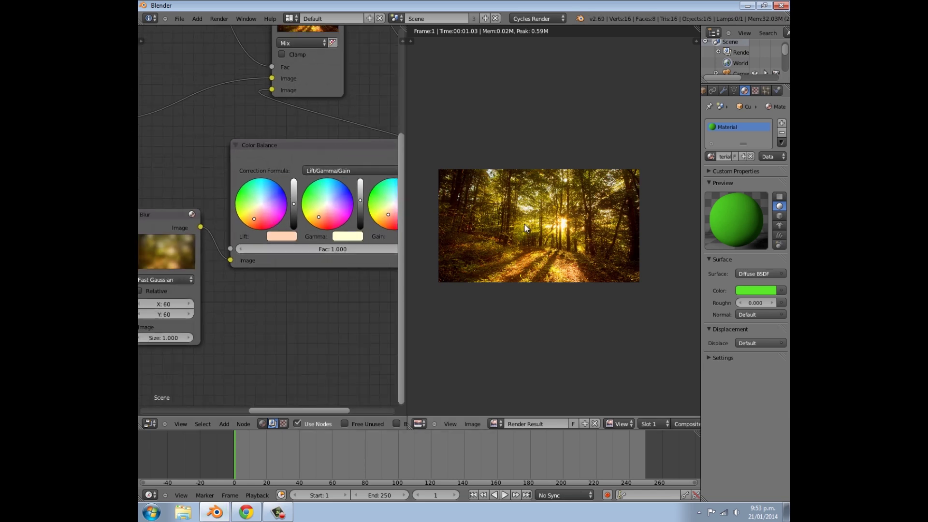
# Examine the warm-tinted forest composite up close and as a whole, together with the compositing node chain.
pyautogui.scroll(3, 526, 228)
pyautogui.scroll(3, 566, 269)
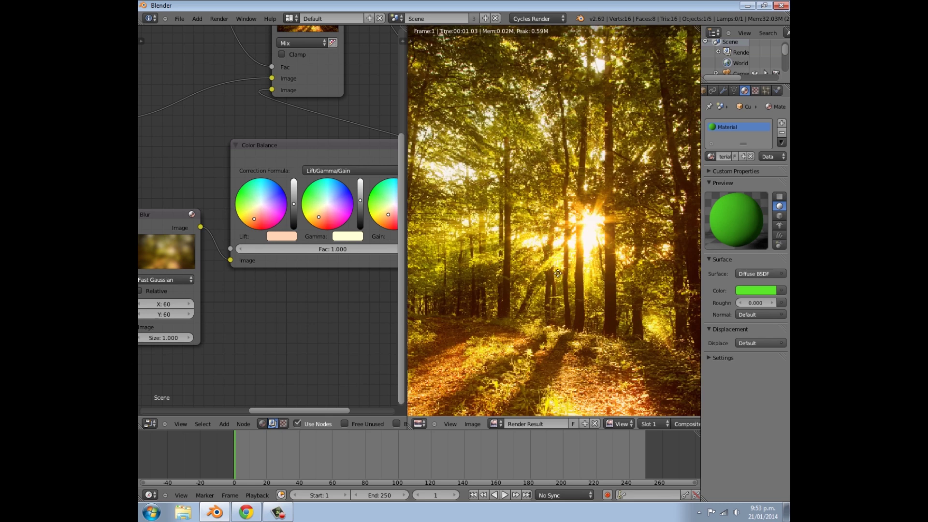
pyautogui.scroll(-3, 566, 269)
pyautogui.scroll(-3, 293, 263)
pyautogui.moveTo(264, 247); pyautogui.dragTo(401, 249, button='middle')
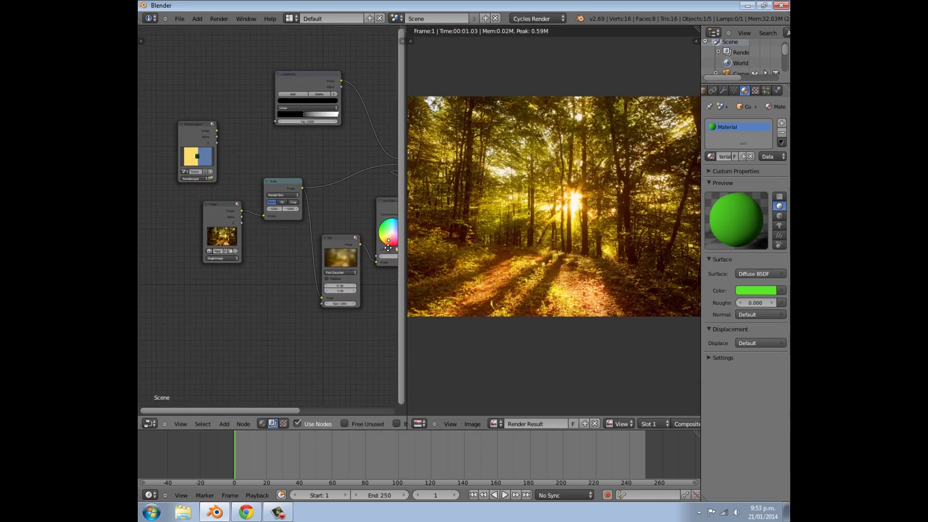
pyautogui.moveTo(339, 245); pyautogui.dragTo(293, 216, button='middle')
pyautogui.scroll(4, 288, 193)
pyautogui.scroll(3, 486, 233)
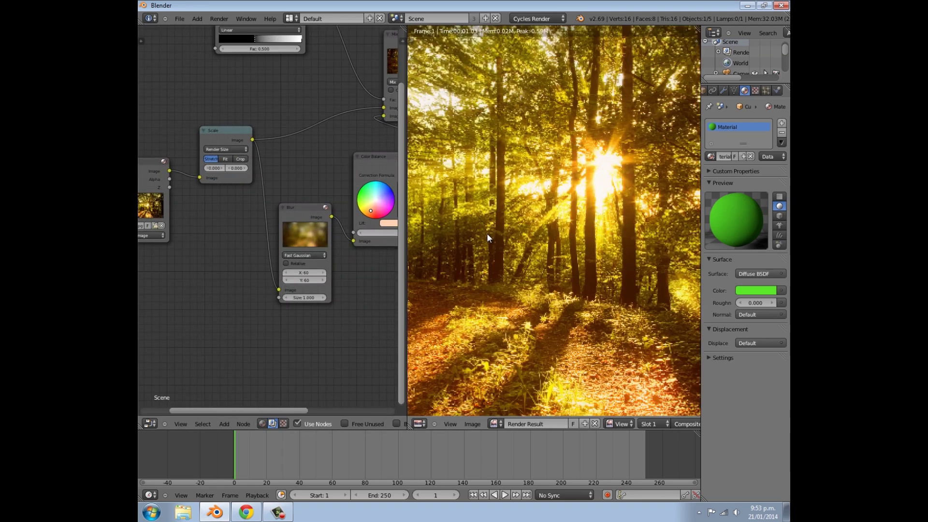
pyautogui.scroll(-4, 503, 256)
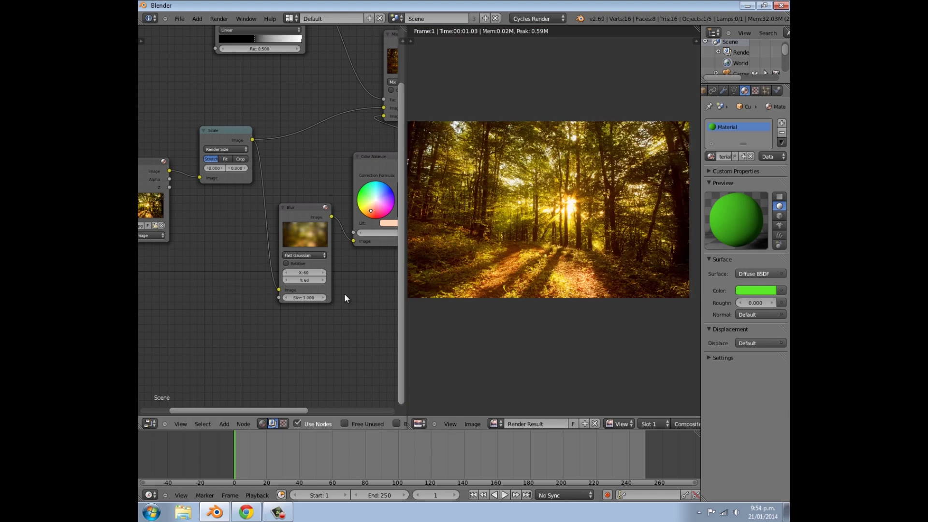
# Set the Blur node's X and Y sizes to 75 and check the composited forest image.
pyautogui.scroll(2, 336, 317)
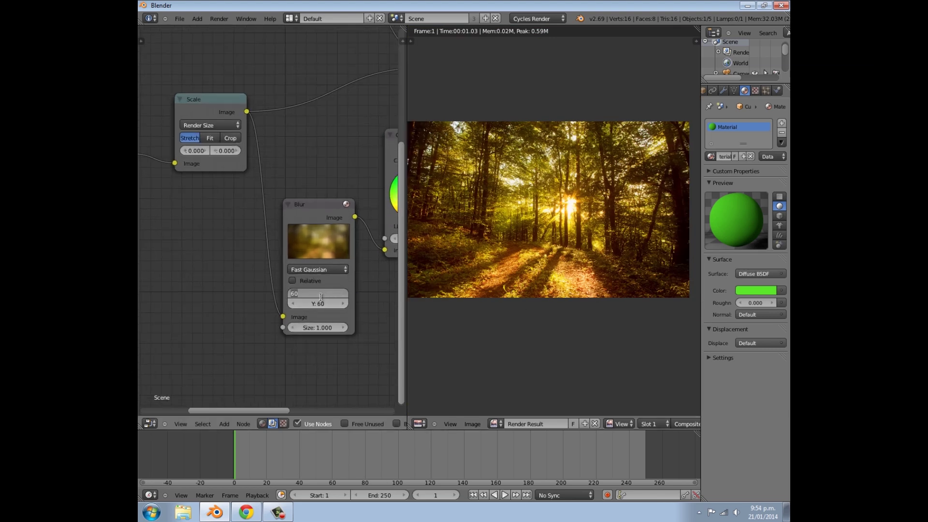
pyautogui.press('Return')
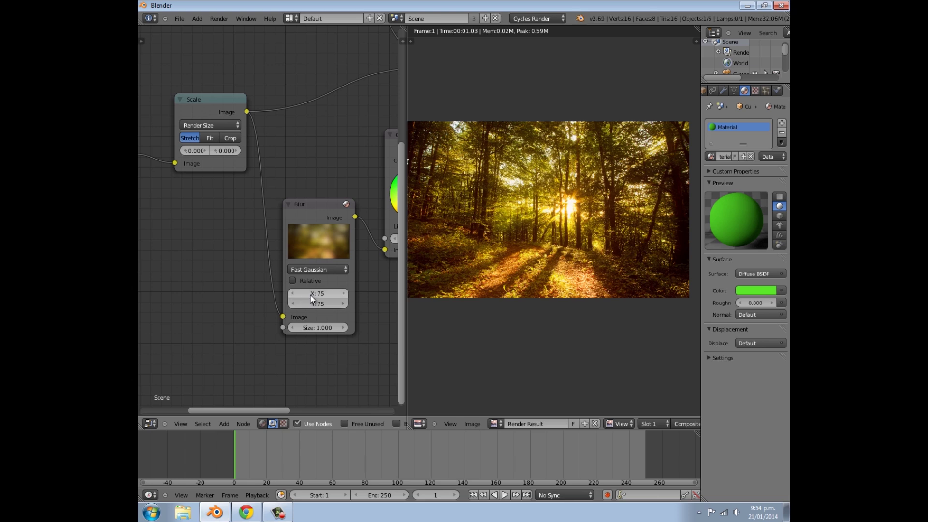
pyautogui.scroll(3, 670, 165)
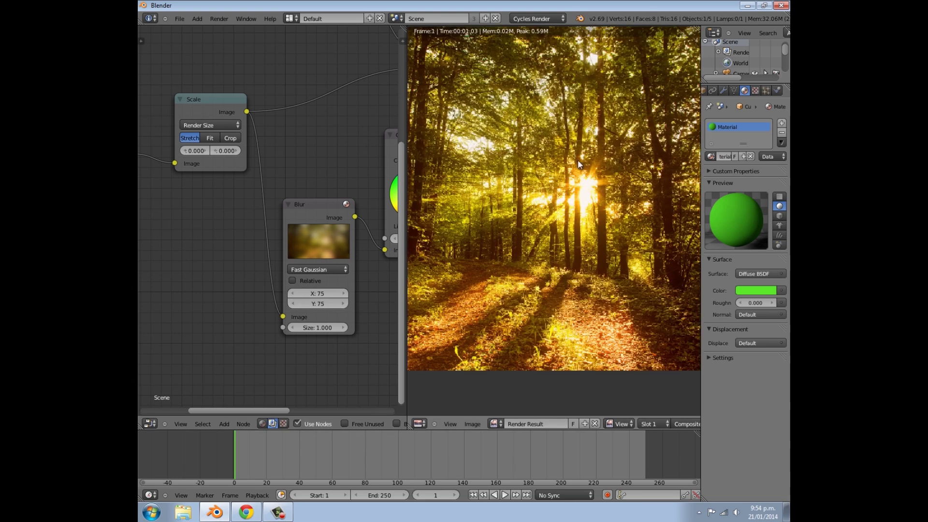
pyautogui.scroll(-4, 291, 226)
# Set the Blur node's X and Y sizes to 50.
pyautogui.moveTo(370, 202); pyautogui.dragTo(334, 226, button='middle')
pyautogui.scroll(3, 330, 224)
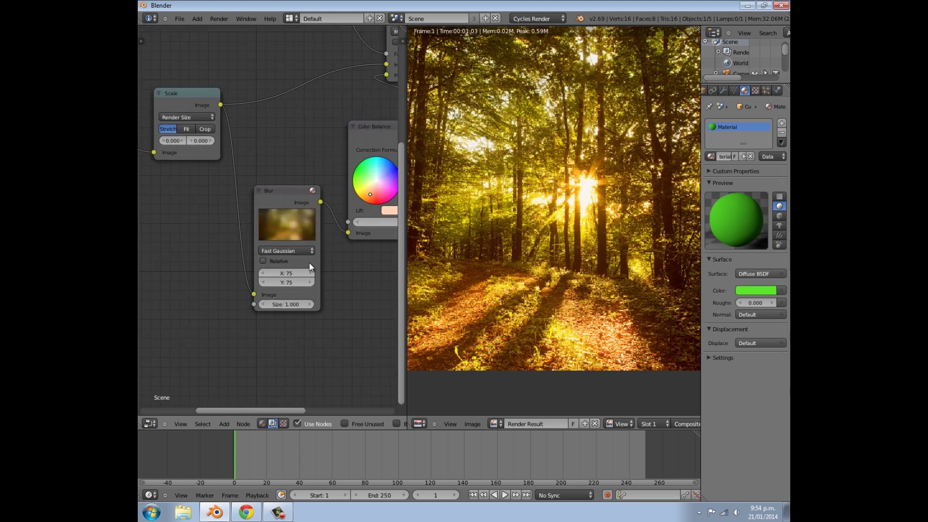
pyautogui.write('50')
pyautogui.press('Return')
pyautogui.write('50')
pyautogui.press('Return')
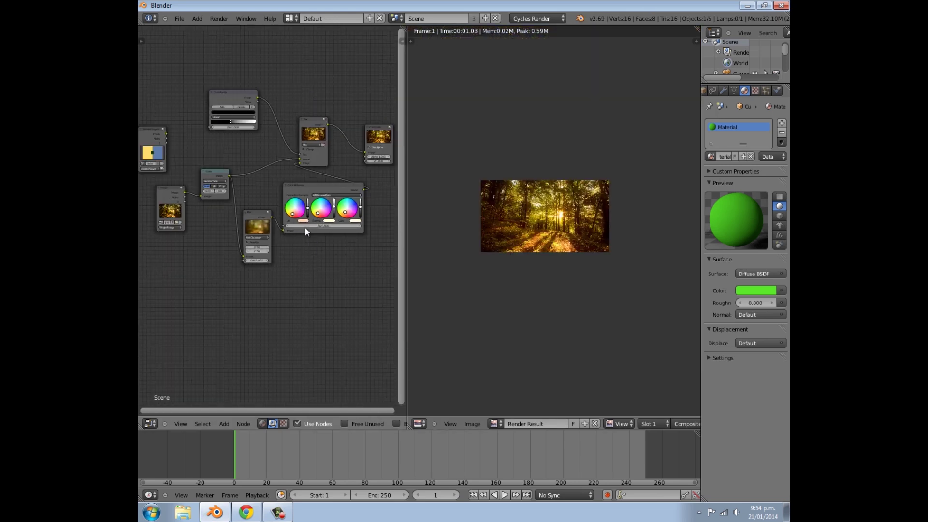
# Tint the Color Balance node's Lift and Gain strongly green and its Gamma light green, and check the composite.
pyautogui.scroll(5, 329, 169)
pyautogui.click(207, 252)
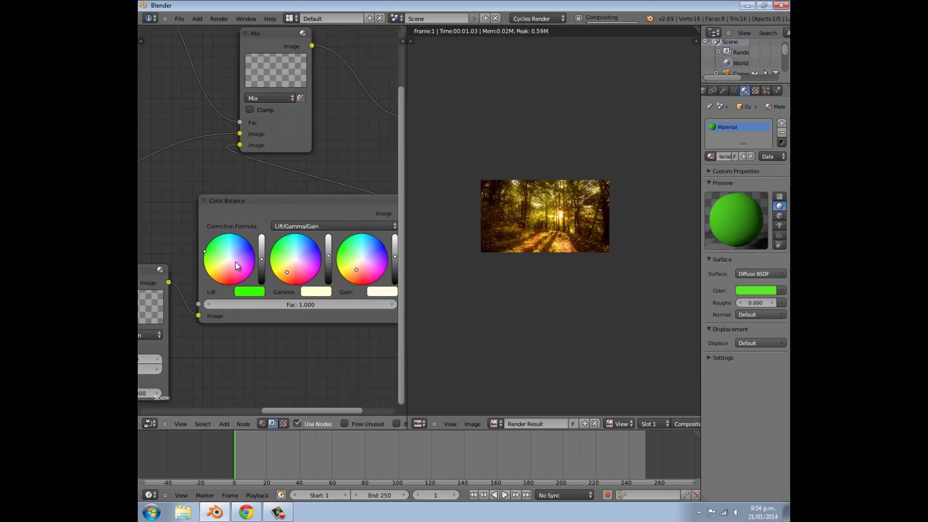
pyautogui.click(275, 254)
pyautogui.click(344, 257)
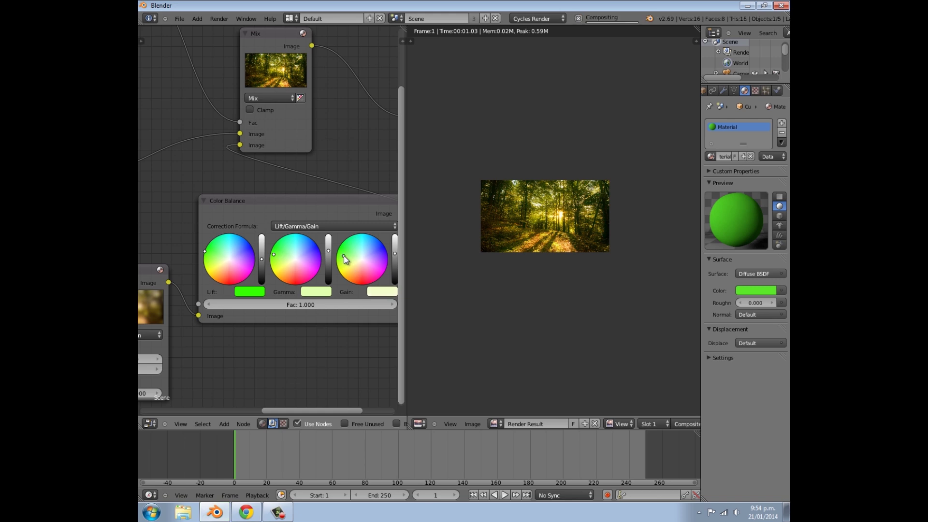
pyautogui.click(337, 251)
pyautogui.scroll(4, 547, 231)
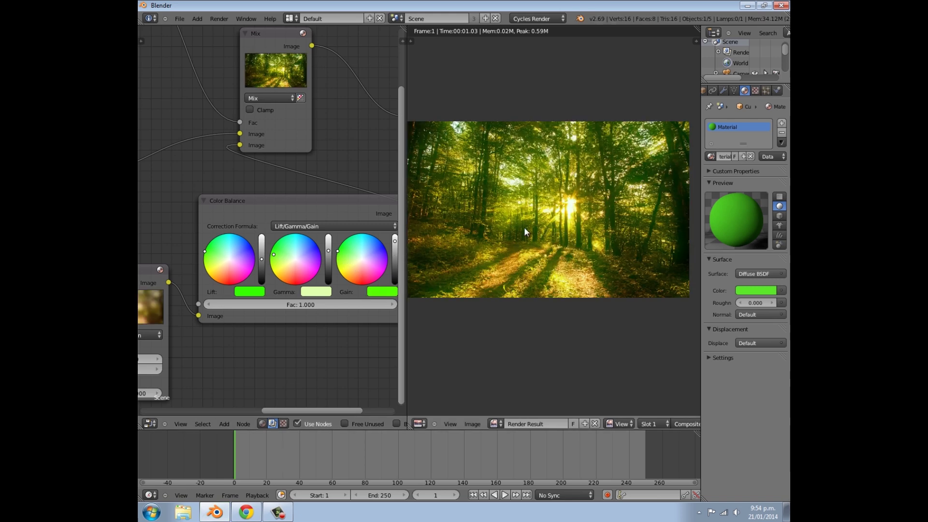
# Connect the Render Layers node's Image output to the Scale node's Image input, replacing the forest image link.
pyautogui.scroll(-5, 294, 249)
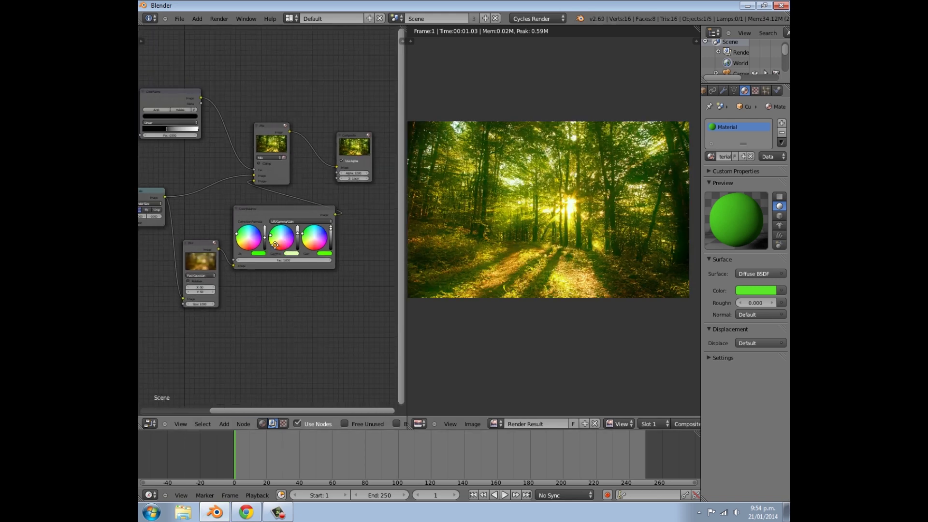
pyautogui.moveTo(271, 259); pyautogui.dragTo(343, 275, button='middle')
pyautogui.scroll(2, 288, 276)
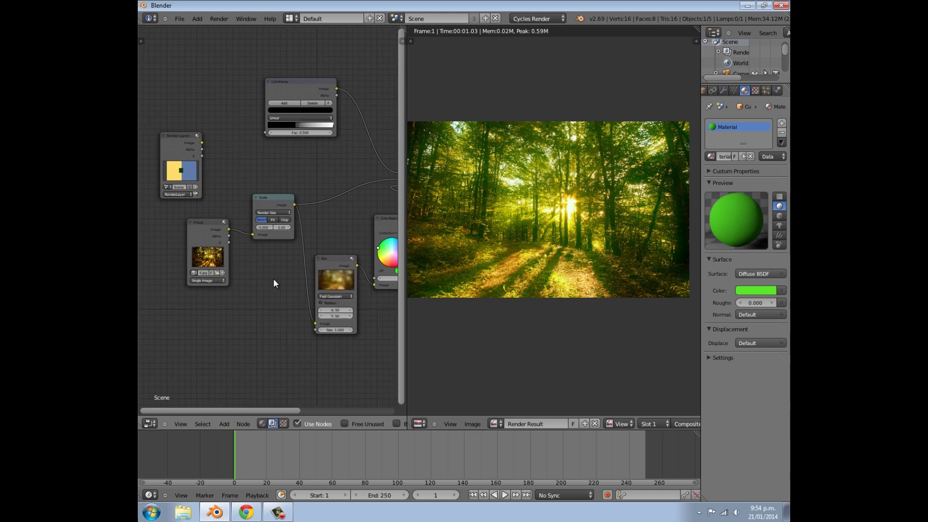
pyautogui.moveTo(274, 283); pyautogui.dragTo(346, 295, button='middle')
pyautogui.scroll(2, 346, 295)
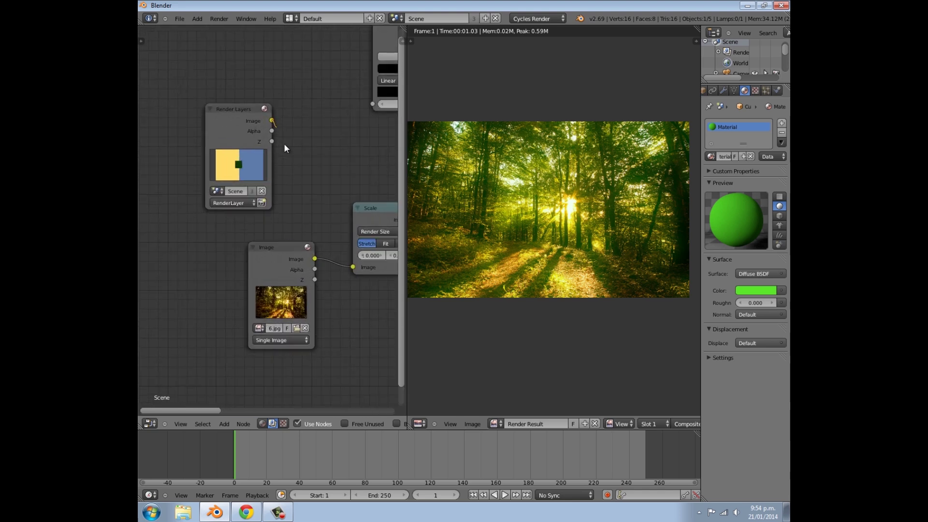
pyautogui.moveTo(284, 144); pyautogui.dragTo(354, 266)
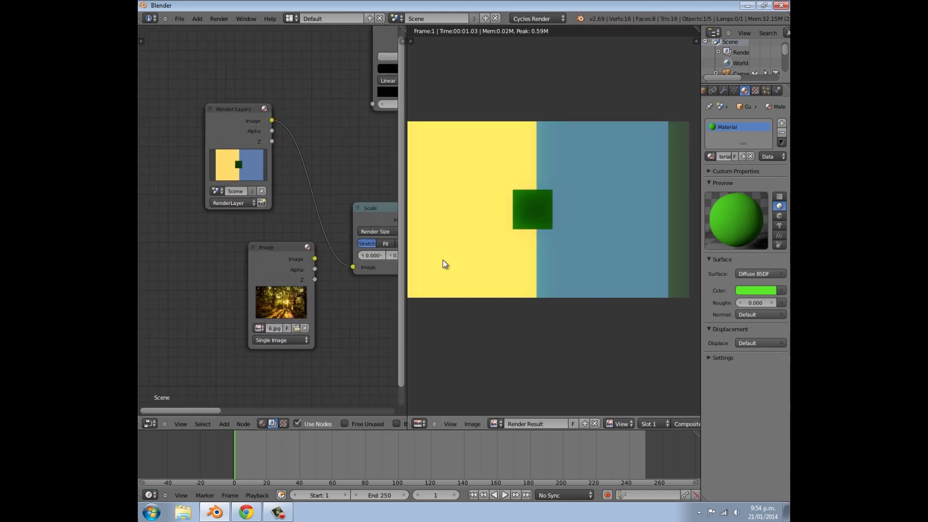
# Tint the Color Balance node's Lift light orange and bring its Gamma and Gain to a slightly warm near-white.
pyautogui.scroll(-9, 328, 278)
pyautogui.moveTo(347, 266); pyautogui.dragTo(249, 220, button='middle')
pyautogui.scroll(6, 300, 208)
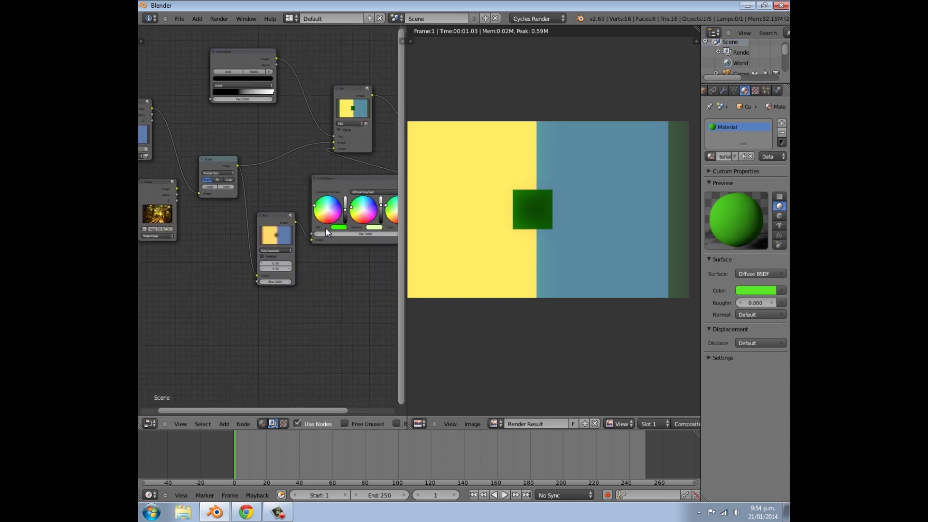
pyautogui.moveTo(307, 194); pyautogui.dragTo(267, 199, button='middle')
pyautogui.moveTo(308, 209); pyautogui.dragTo(302, 219)
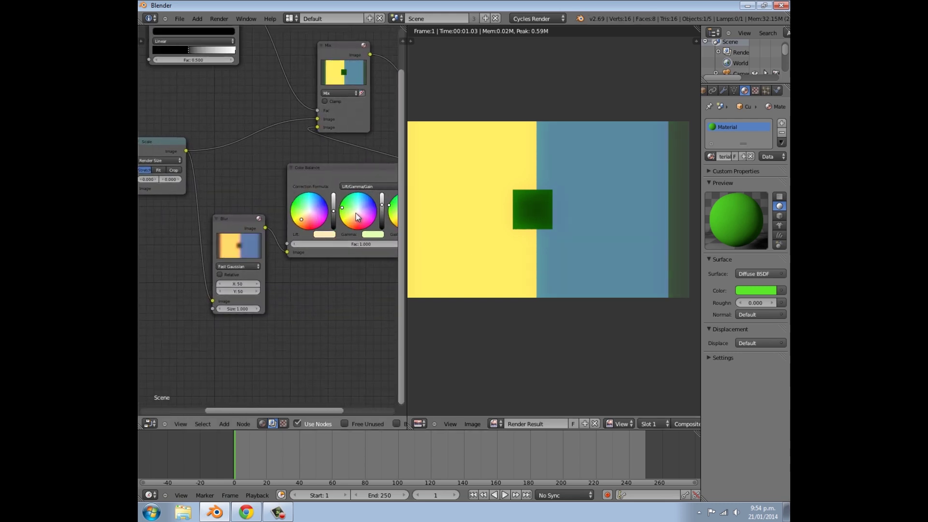
pyautogui.moveTo(356, 214); pyautogui.dragTo(355, 216)
pyautogui.moveTo(354, 216); pyautogui.dragTo(269, 221, button='middle')
pyautogui.moveTo(321, 219); pyautogui.dragTo(315, 221)
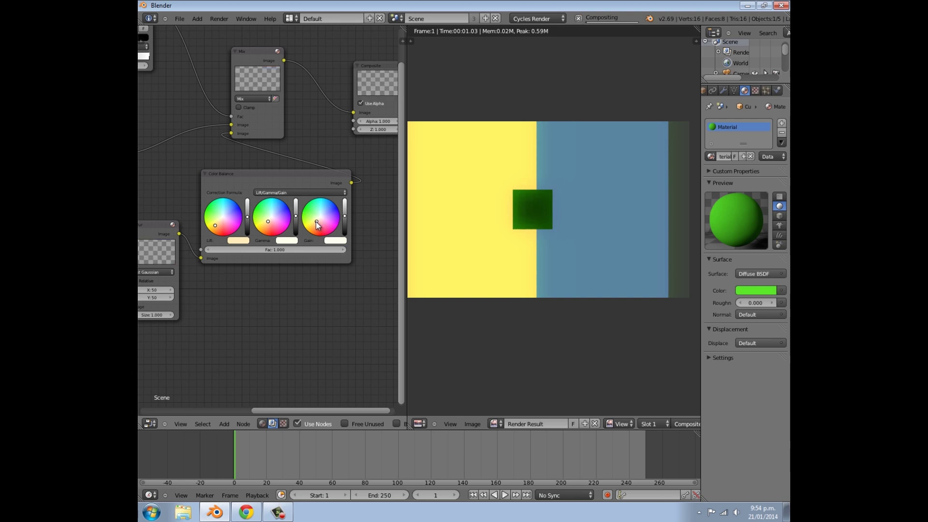
# Examine the compositing node chain and the light wrap around the green cube's edges in the composited render.
pyautogui.scroll(-3, 320, 167)
pyautogui.scroll(-6, 325, 188)
pyautogui.moveTo(257, 249); pyautogui.dragTo(271, 292, button='middle')
pyautogui.scroll(4, 357, 255)
pyautogui.scroll(-1, 351, 324)
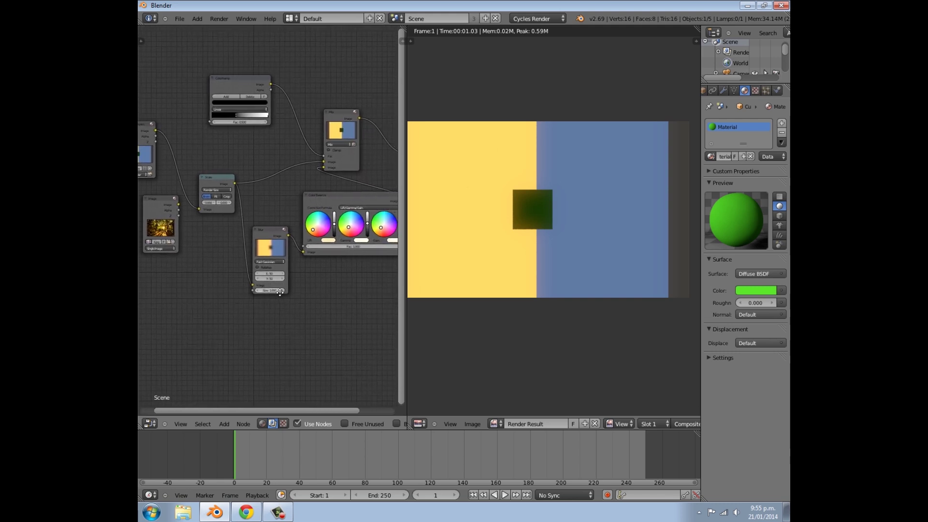
pyautogui.scroll(1, 272, 292)
pyautogui.scroll(-2, 527, 266)
pyautogui.scroll(2, 539, 279)
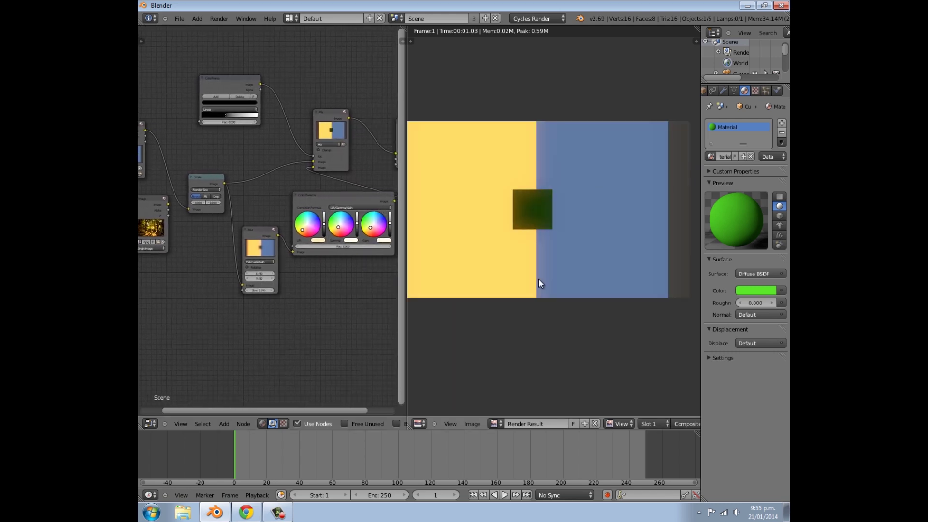
pyautogui.moveTo(538, 279); pyautogui.dragTo(560, 288, button='middle')
pyautogui.scroll(4, 585, 245)
pyautogui.moveTo(585, 244); pyautogui.dragTo(531, 332, button='middle')
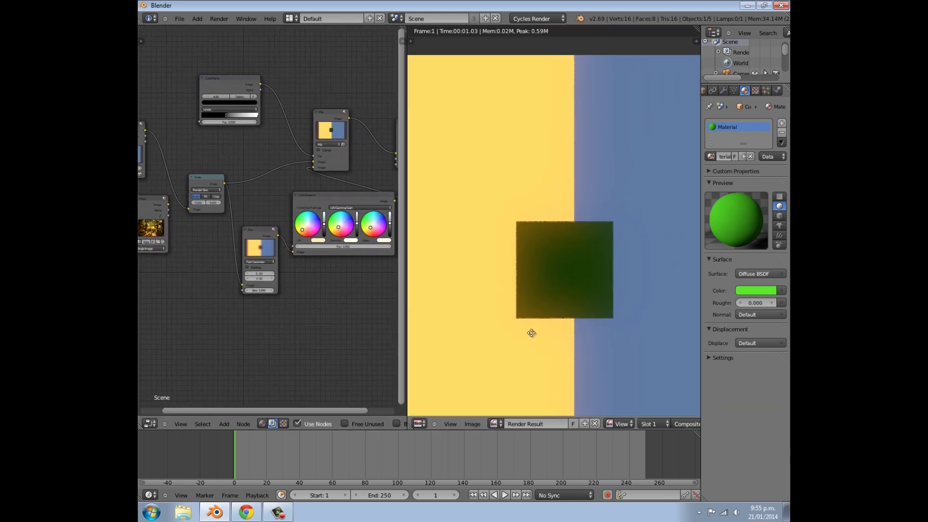
pyautogui.scroll(-3, 532, 331)
pyautogui.scroll(-3, 530, 334)
pyautogui.scroll(-1, 341, 303)
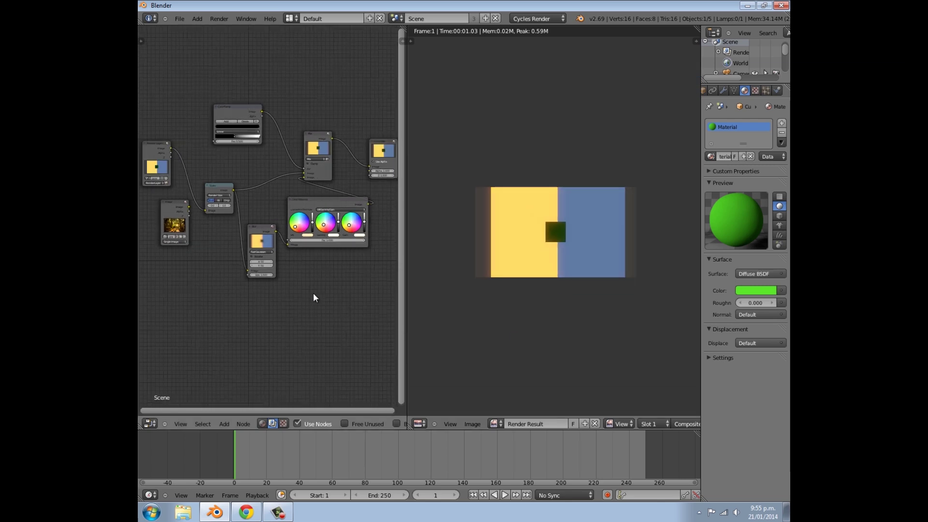
# Move the Color Balance node slightly downward, keeping it between the Blur and Mix nodes.
pyautogui.moveTo(314, 294); pyautogui.dragTo(291, 233, button='middle')
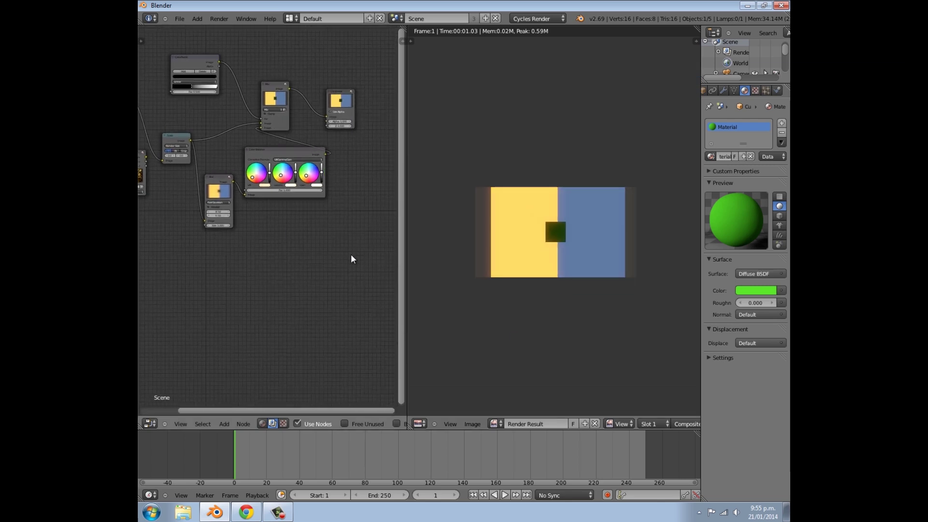
pyautogui.scroll(2, 336, 261)
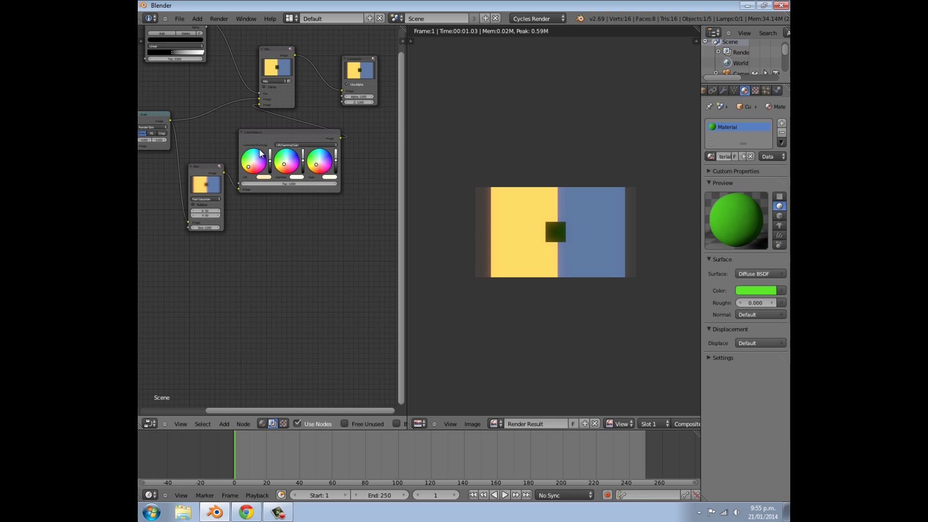
pyautogui.moveTo(263, 142); pyautogui.dragTo(262, 147)
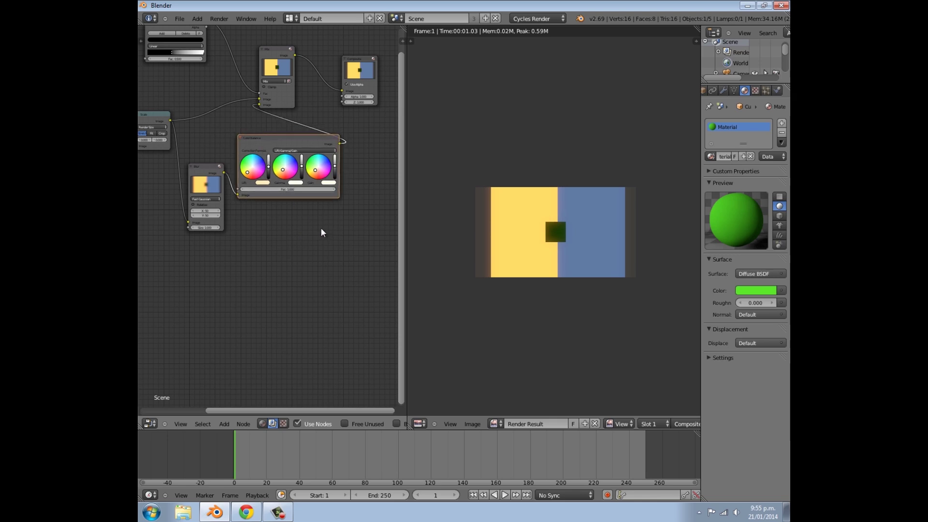